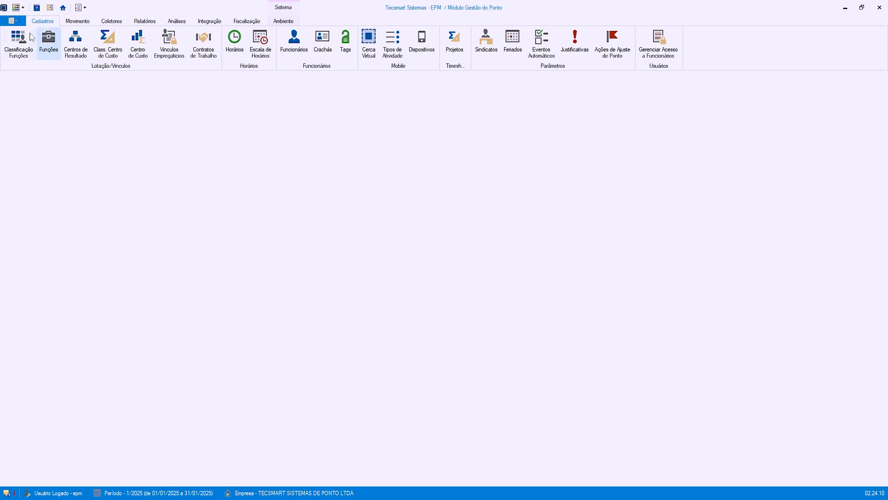
- In Configurações Globais, enable Utilizar Tabelas Salariais in the RH section of Parâmetros Gerais and save the parameters
{"action": "left_click", "coordinate": [17, 20]}
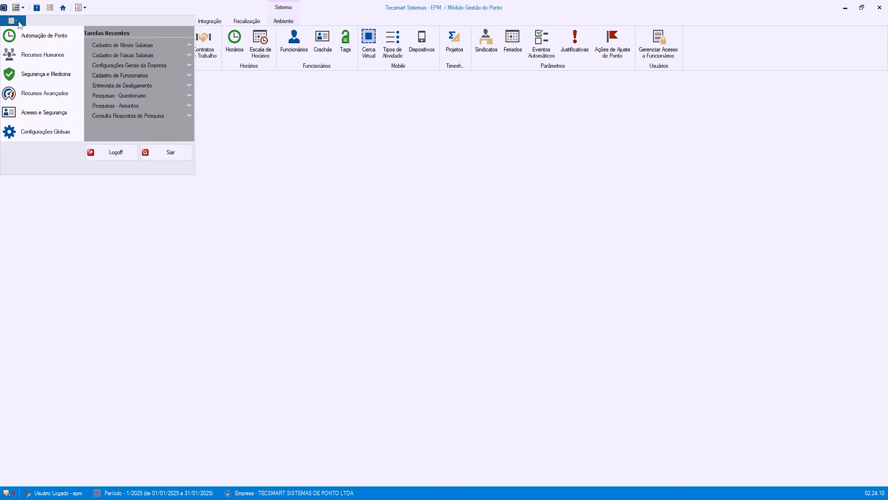
{"action": "left_click", "coordinate": [46, 131]}
{"action": "left_click", "coordinate": [162, 53]}
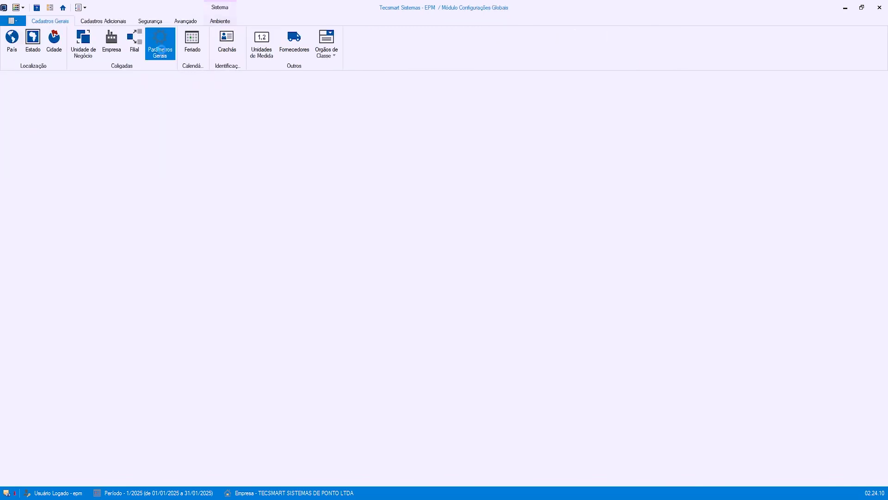
{"action": "left_click", "coordinate": [352, 117]}
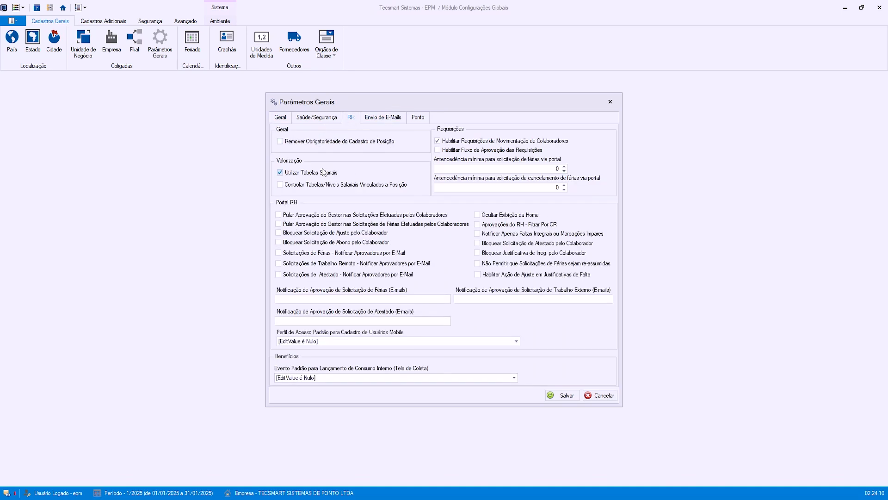
{"action": "left_click", "coordinate": [306, 174]}
{"action": "left_click", "coordinate": [292, 177]}
{"action": "left_click", "coordinate": [572, 396]}
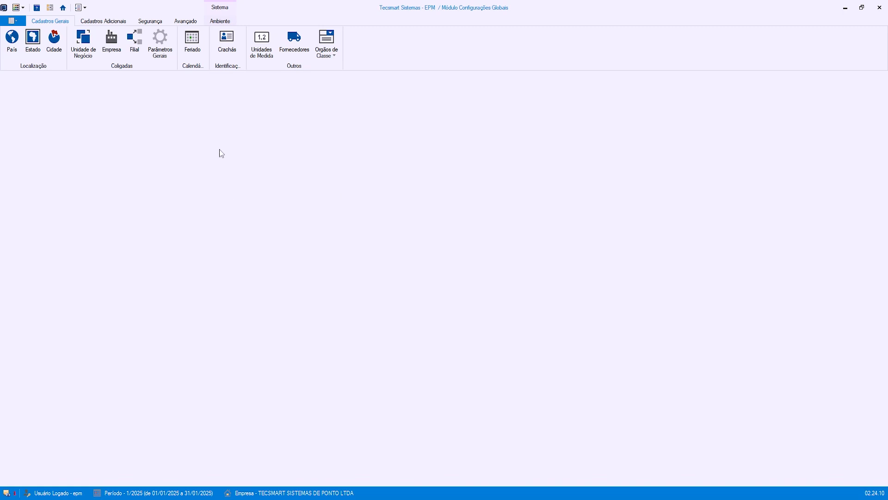
- Switch to the Recursos Humanos module and open the salary levels list (Níveis Salariais)
{"action": "left_click", "coordinate": [18, 21]}
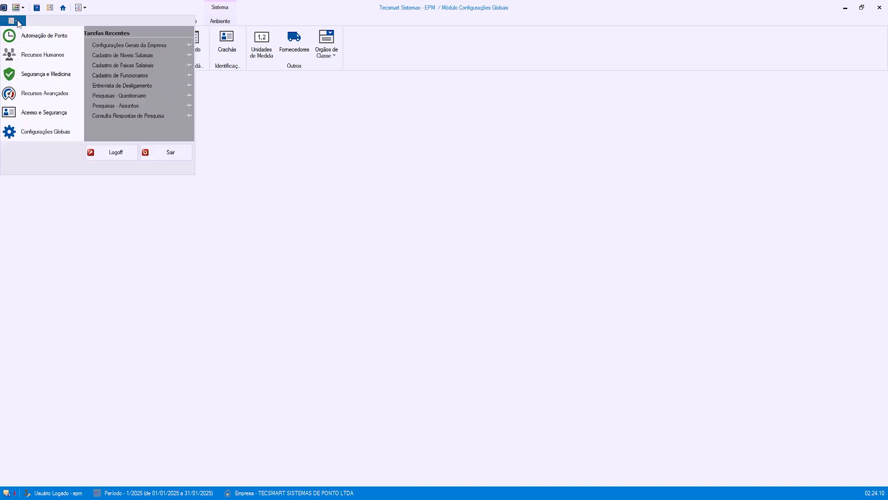
{"action": "left_click", "coordinate": [26, 53]}
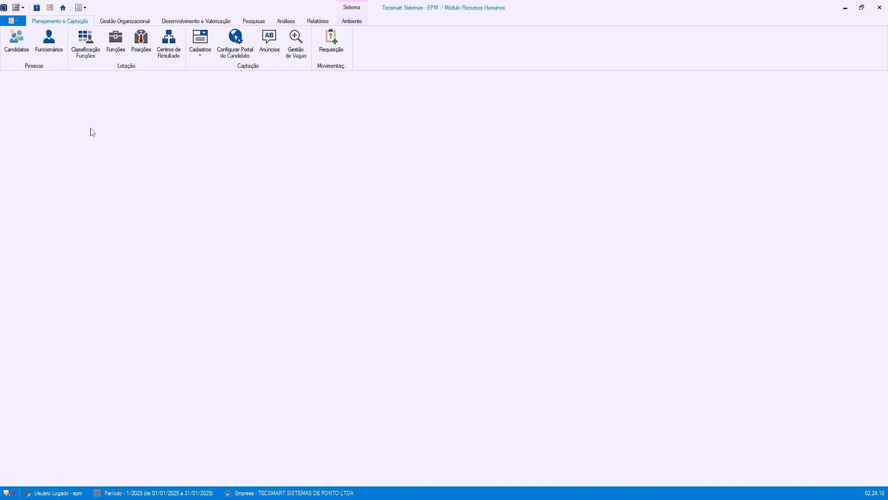
{"action": "left_click", "coordinate": [185, 22]}
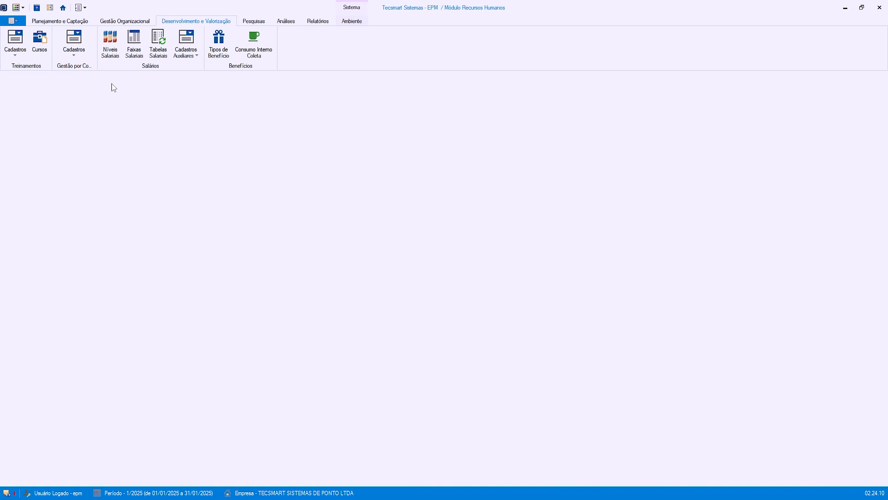
{"action": "left_click", "coordinate": [107, 45]}
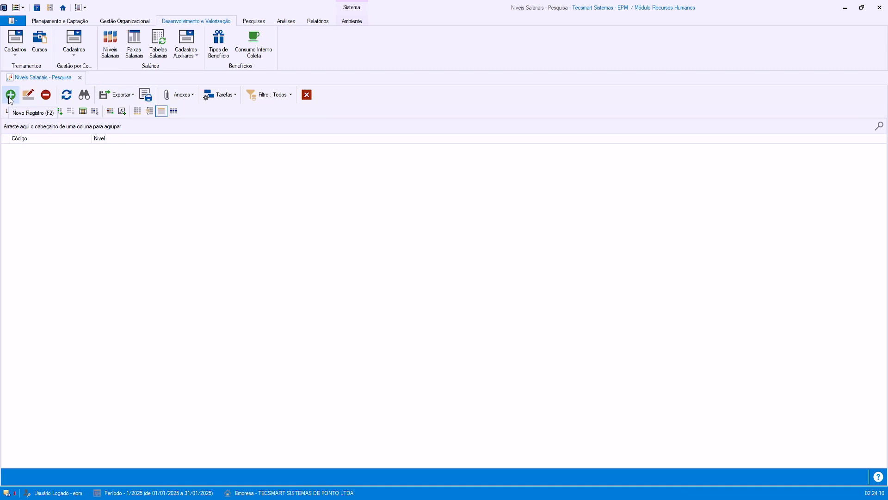
- Register a new salary level named JUNIOR, leaving its initial, average and final scores at 0, and save it
{"action": "left_click", "coordinate": [10, 96]}
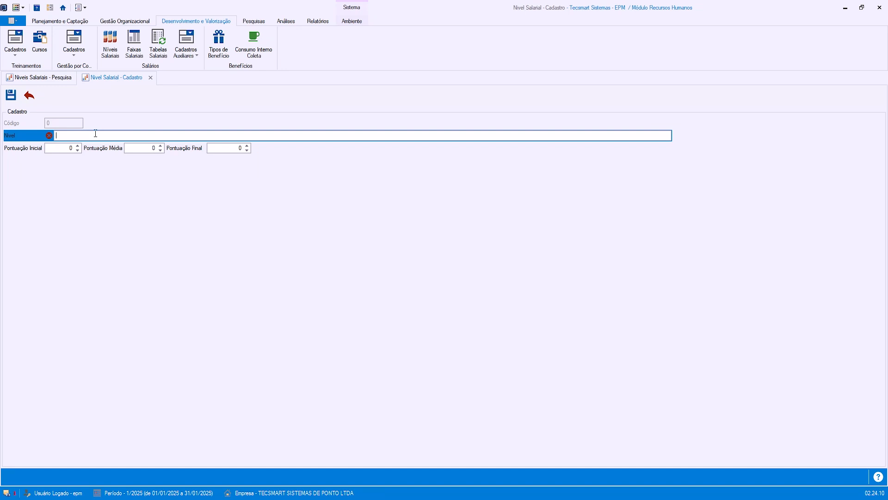
{"action": "type", "text": "JUNIOR"}
{"action": "left_click", "coordinate": [61, 148]}
{"action": "double_click", "coordinate": [70, 148]}
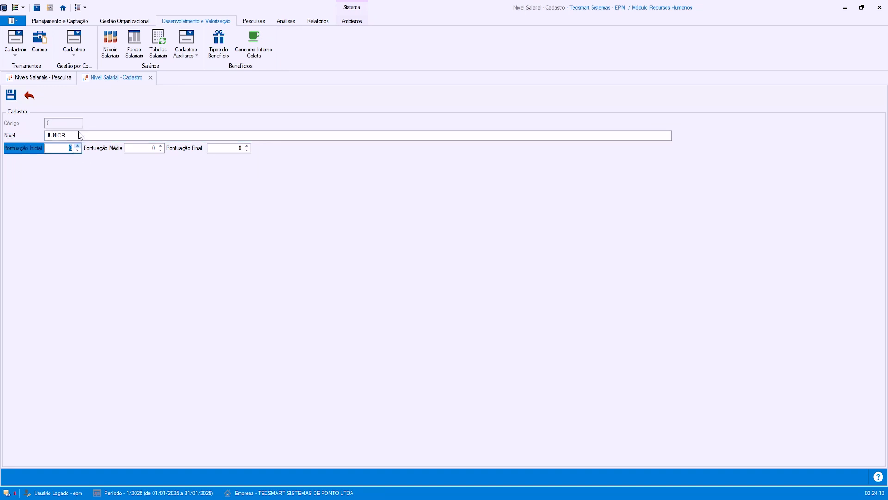
{"action": "left_click", "coordinate": [143, 148]}
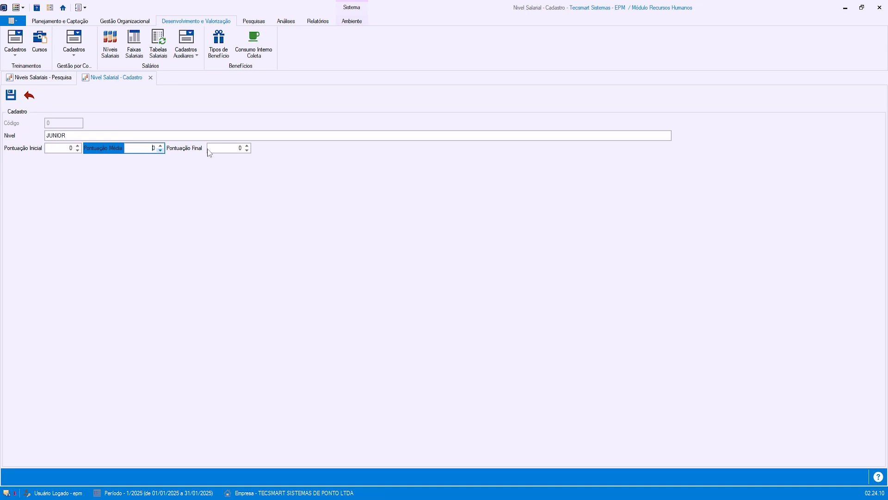
{"action": "left_click", "coordinate": [238, 148]}
{"action": "double_click", "coordinate": [240, 149]}
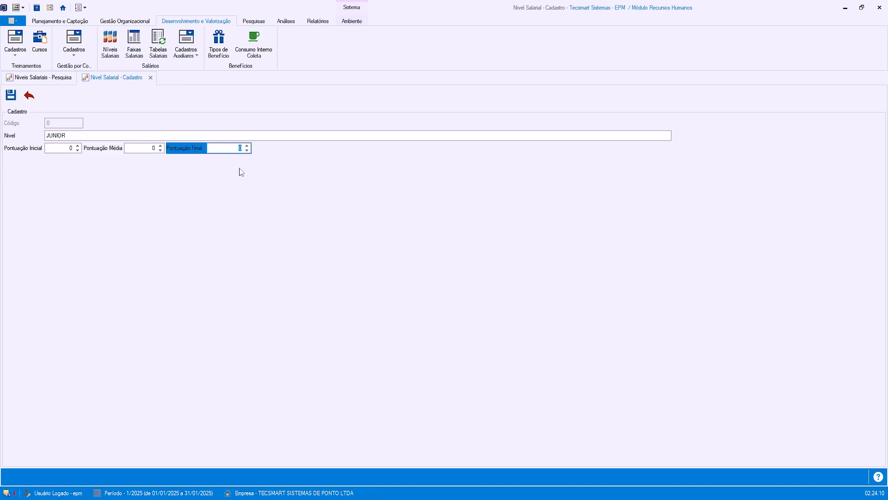
{"action": "left_click", "coordinate": [11, 94]}
- Register two more salary levels, PLENO and SÊNIOR, saving each record
{"action": "left_click", "coordinate": [10, 94]}
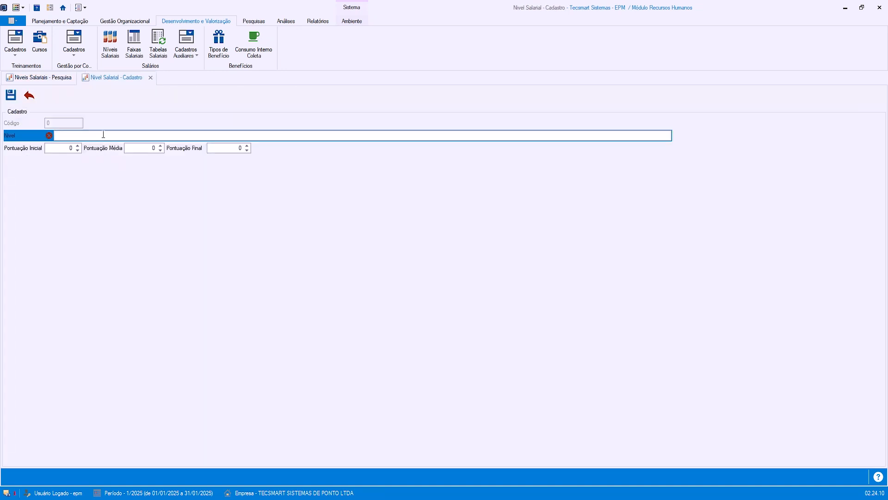
{"action": "type", "text": "PLENO"}
{"action": "left_click", "coordinate": [10, 95]}
{"action": "left_click", "coordinate": [10, 95]}
{"action": "type", "text": "SÊNIOR"}
{"action": "left_click", "coordinate": [10, 95]}
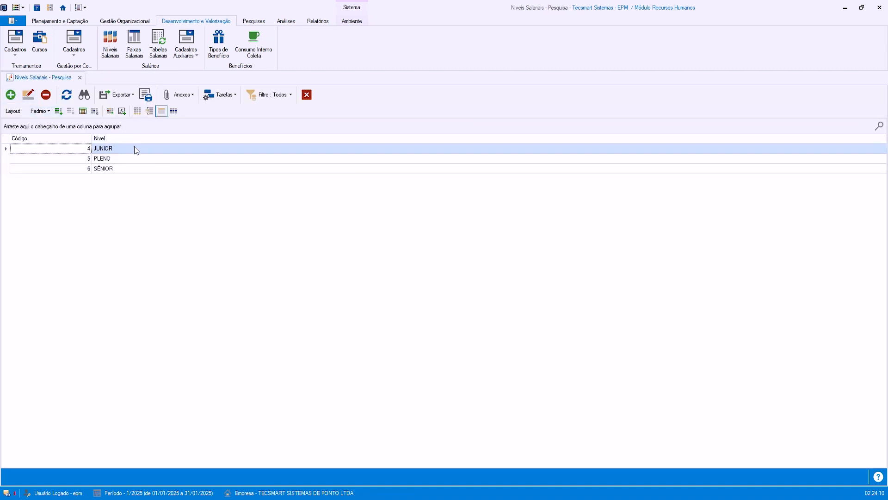
- Review the JUNIOR, PLENO and SÊNIOR entries in the salary levels list, reopening it once, and close the list
{"action": "left_click", "coordinate": [129, 159]}
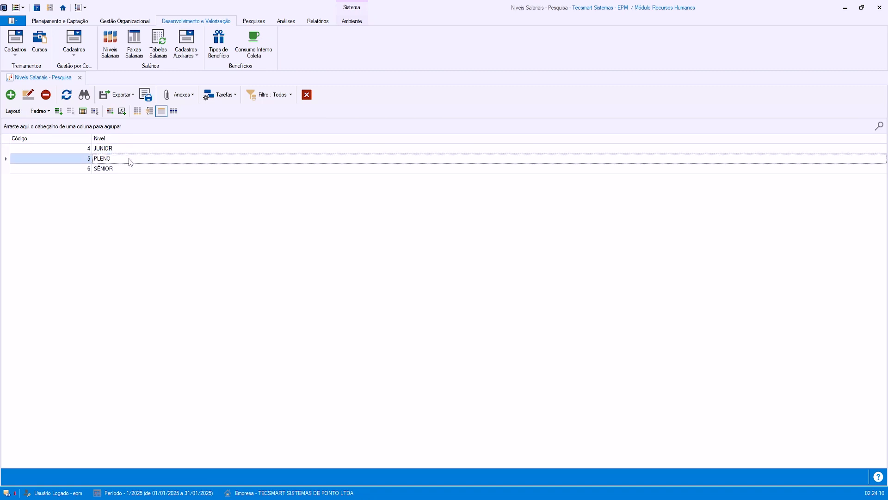
{"action": "left_click", "coordinate": [128, 169]}
{"action": "left_click", "coordinate": [80, 78]}
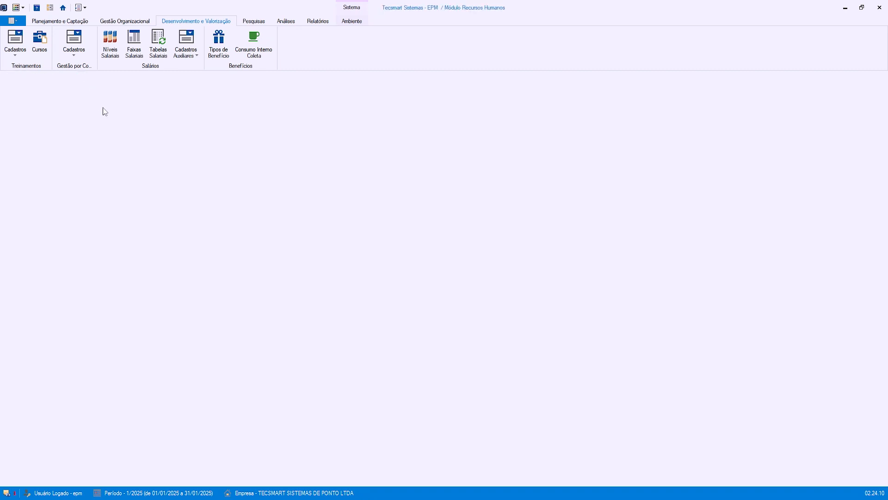
{"action": "left_click", "coordinate": [112, 45]}
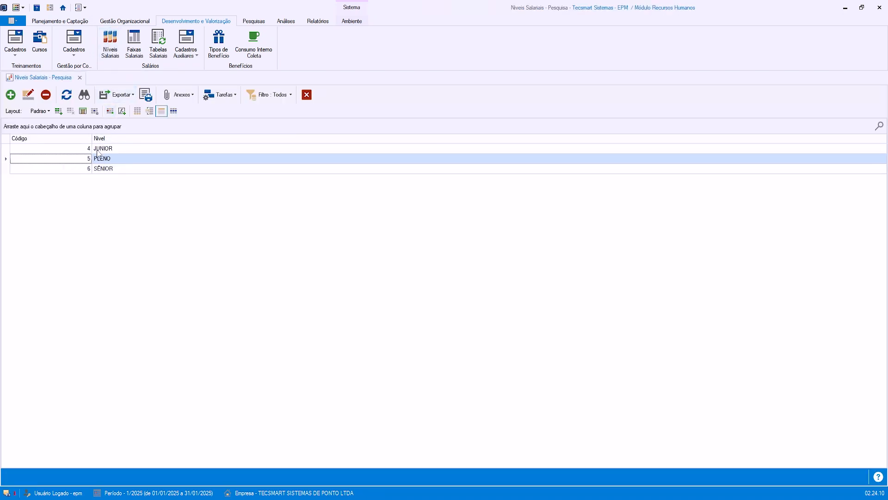
{"action": "left_click", "coordinate": [98, 149]}
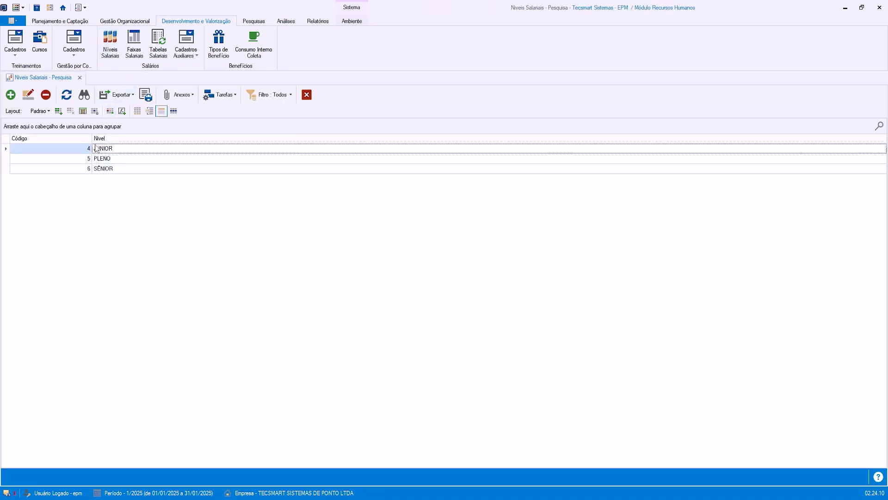
{"action": "left_click", "coordinate": [115, 168]}
{"action": "left_click", "coordinate": [80, 78]}
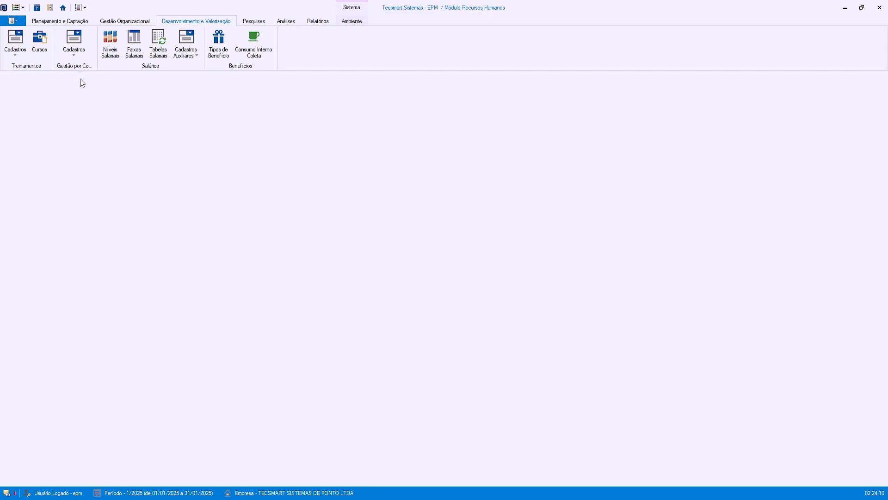
- Start a new record in the salary bands register (Faixas Salariais) and name the band 1
{"action": "left_click", "coordinate": [135, 46]}
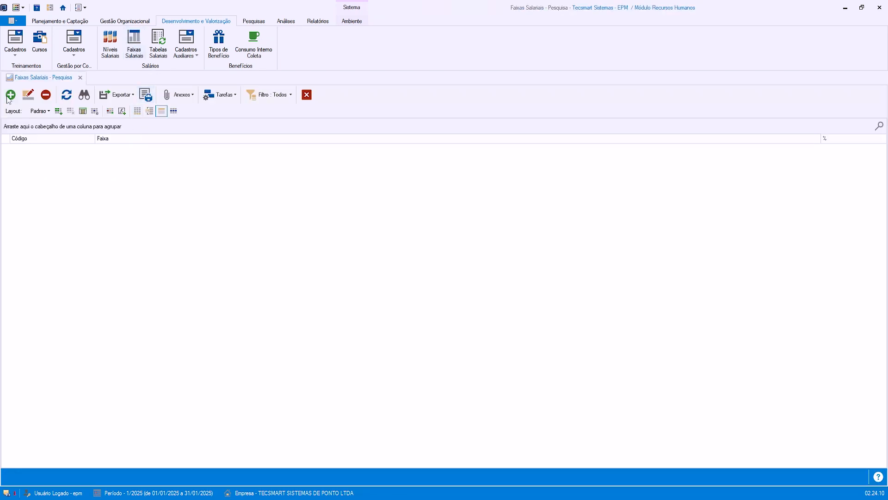
{"action": "left_click", "coordinate": [9, 96]}
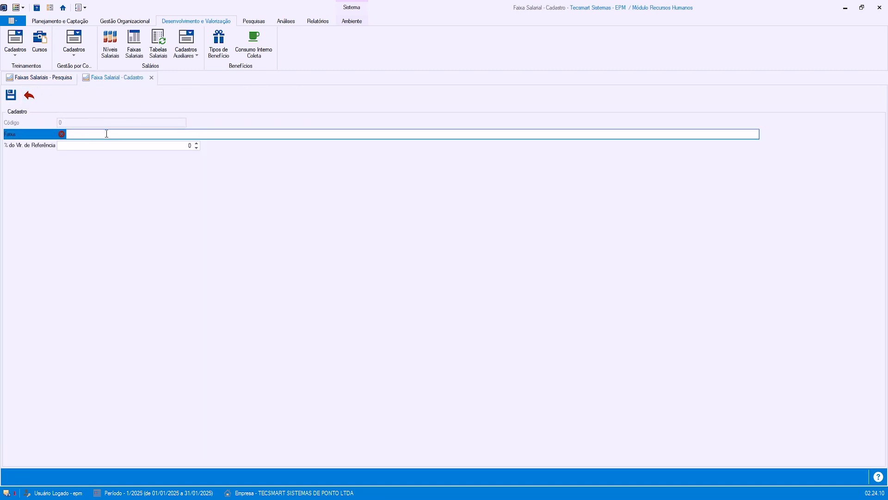
{"action": "key", "text": "BackSpace"}
{"action": "key", "text": "BackSpace"}
{"action": "type", "text": "FAIXA 1"}
{"action": "key", "text": "ctrl+a"}
{"action": "type", "text": "1"}
- Set band 1's percentage of the reference value to 110 and save the record
{"action": "left_click", "coordinate": [136, 145]}
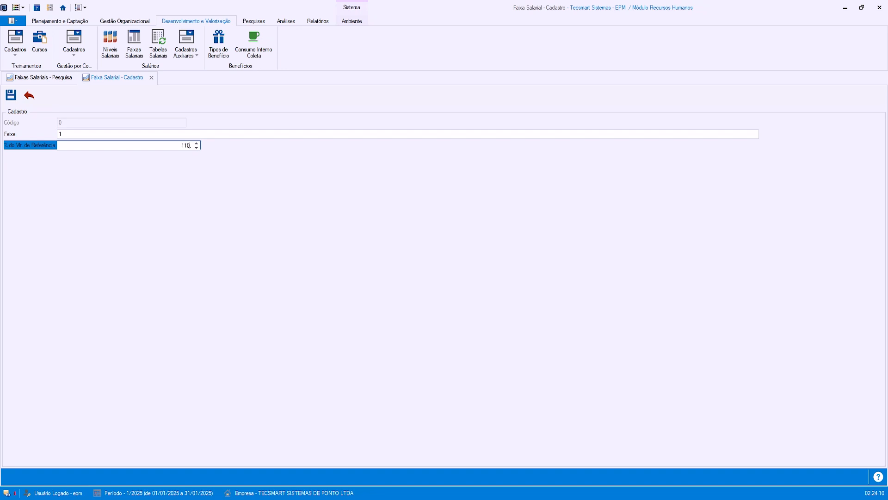
{"action": "left_click", "coordinate": [82, 135]}
{"action": "left_click", "coordinate": [153, 147]}
{"action": "left_click", "coordinate": [184, 145]}
{"action": "left_click_drag", "start_coordinate": [184, 146], "coordinate": [191, 146]}
{"action": "left_click", "coordinate": [18, 97]}
- Register salary band 2 with 115 percent of the reference value and save it
{"action": "left_click", "coordinate": [17, 97]}
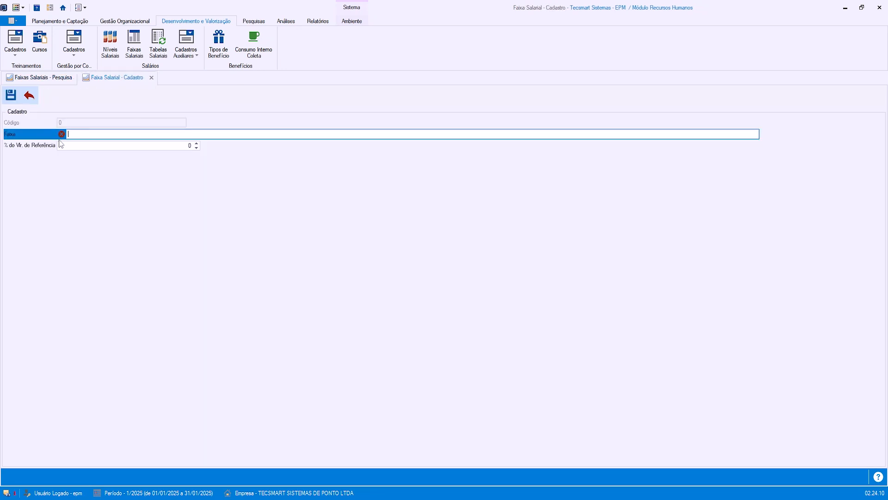
{"action": "type", "text": "2"}
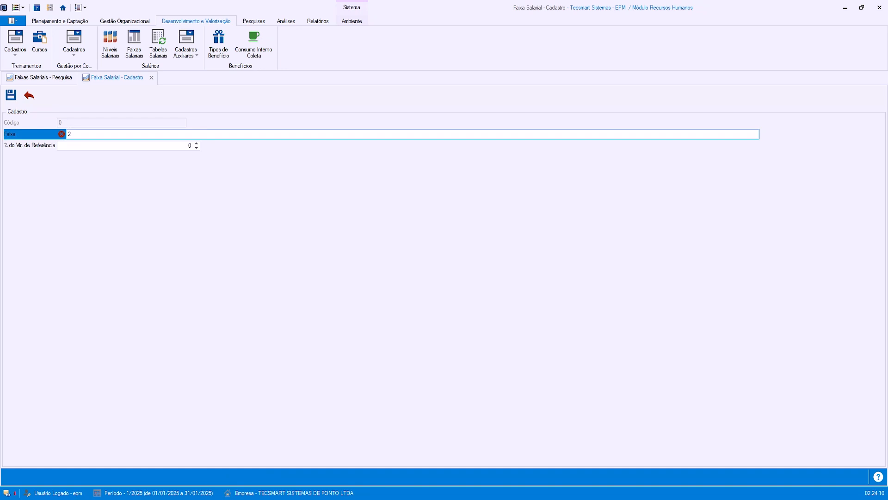
{"action": "left_click", "coordinate": [171, 147]}
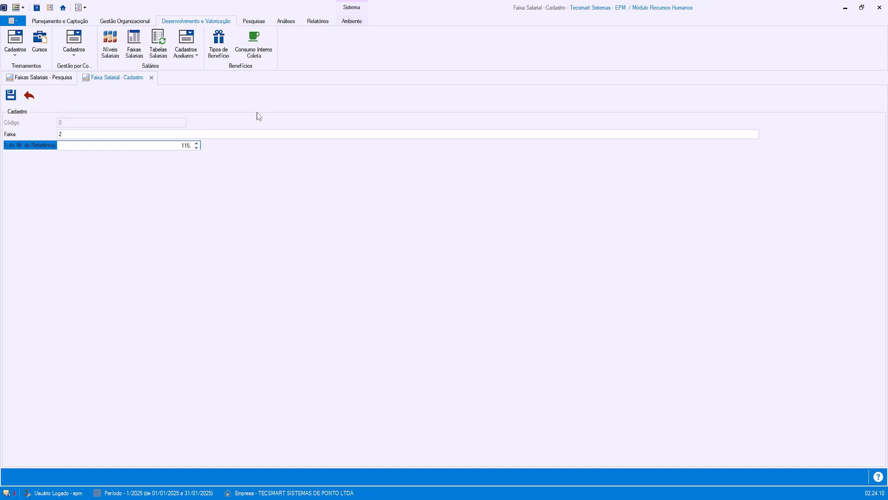
{"action": "left_click", "coordinate": [12, 98]}
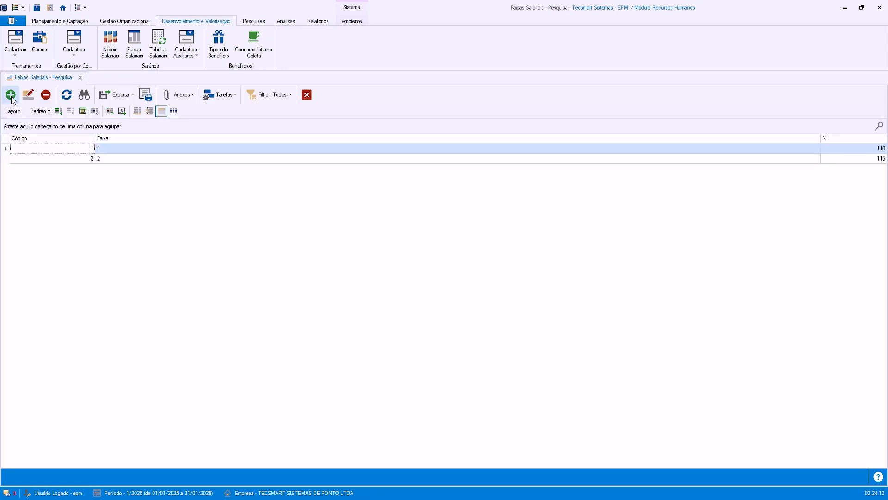
- Register salary band 3 with 120 percent of the reference value and save it
{"action": "left_click", "coordinate": [10, 94]}
{"action": "type", "text": "3"}
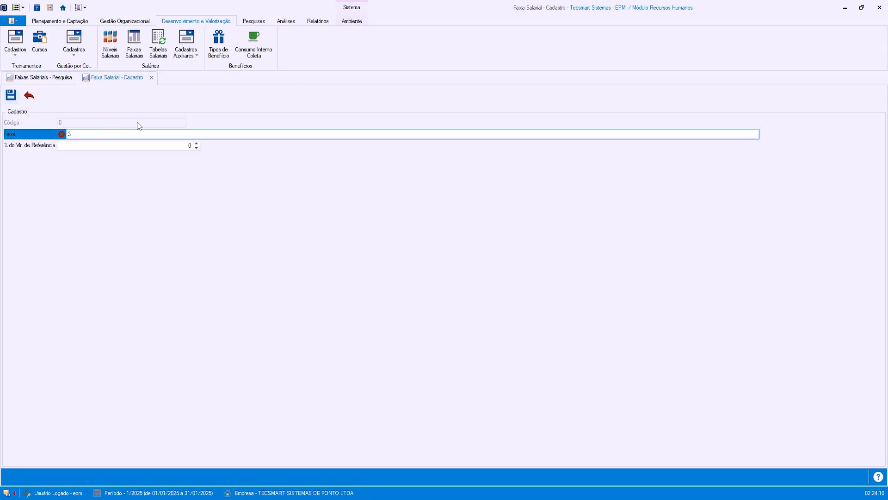
{"action": "key", "text": "Tab"}
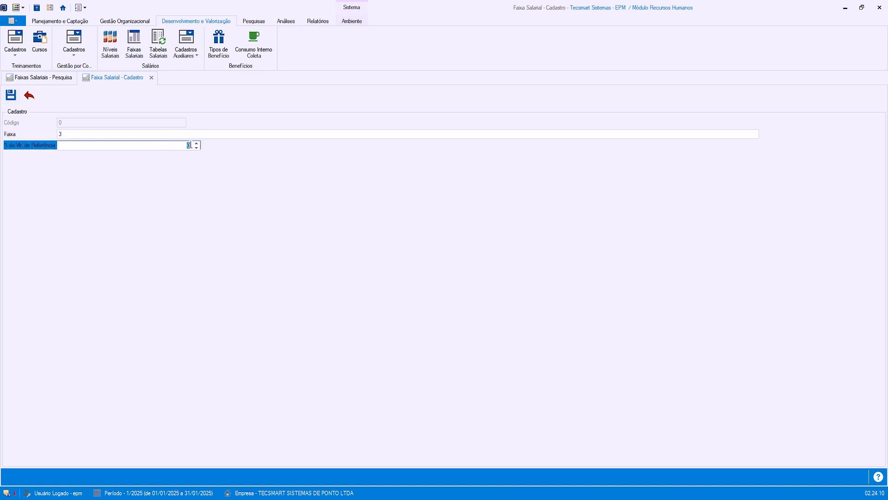
{"action": "type", "text": "20120"}
{"action": "left_click", "coordinate": [10, 97]}
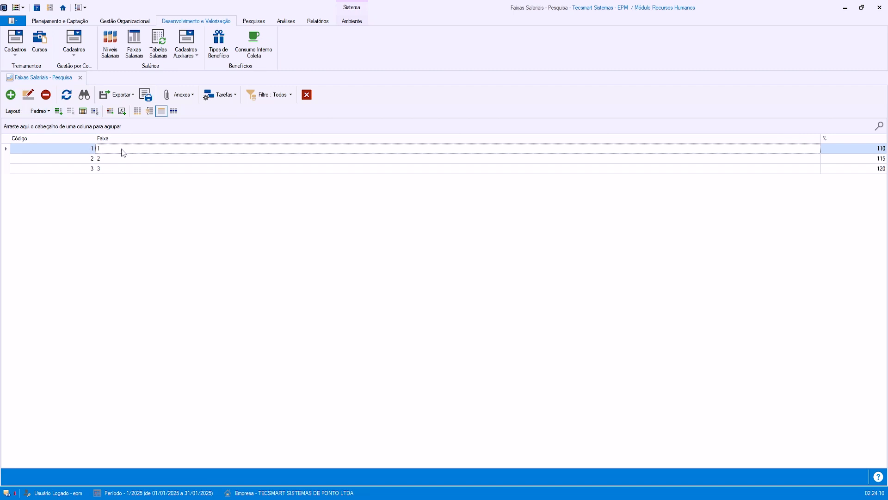
- Review the names and percentages of salary bands 1 to 3, close their list, and reopen the salary levels list
{"action": "left_click", "coordinate": [865, 148]}
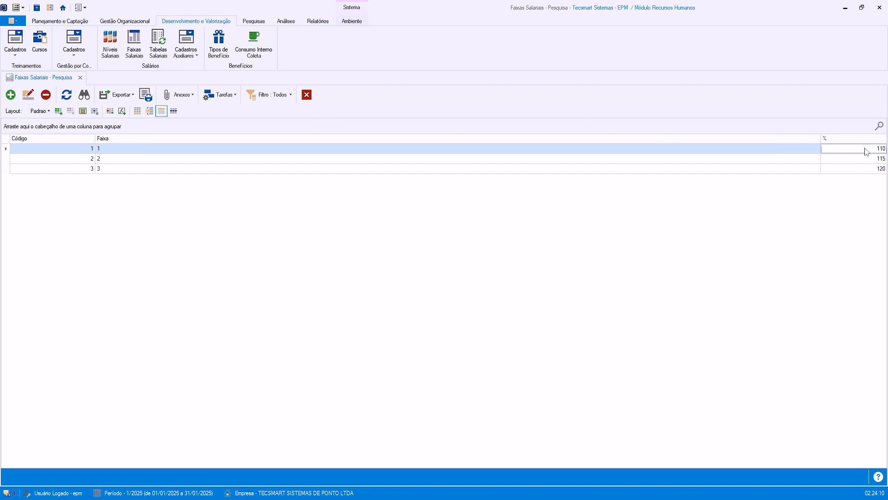
{"action": "left_click", "coordinate": [135, 160]}
{"action": "left_click", "coordinate": [137, 169]}
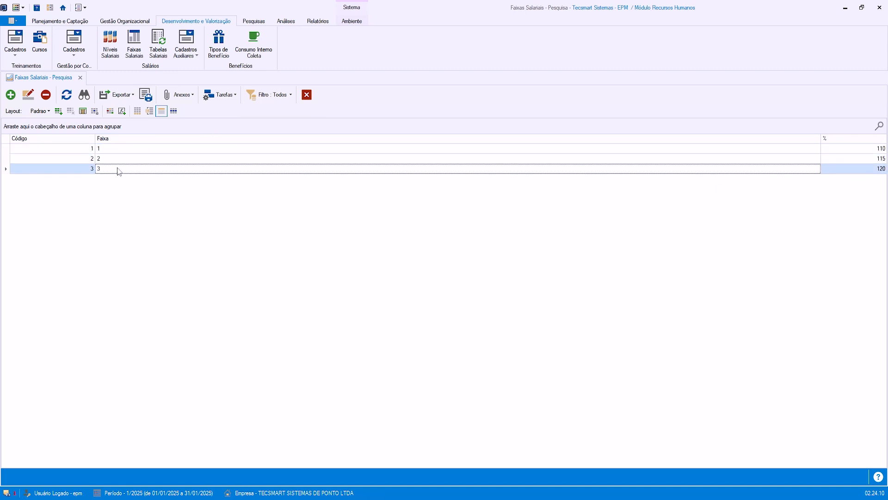
{"action": "left_click", "coordinate": [116, 157]}
{"action": "left_click", "coordinate": [121, 147]}
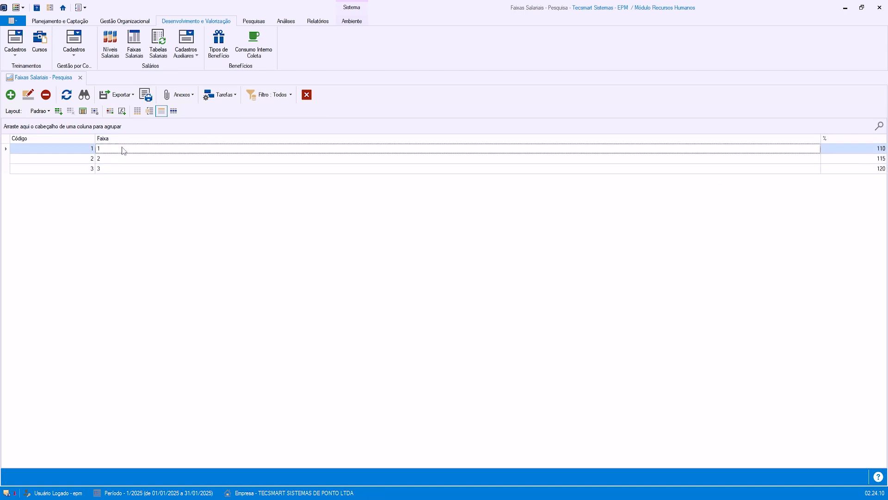
{"action": "left_click", "coordinate": [852, 159]}
{"action": "left_click", "coordinate": [859, 170]}
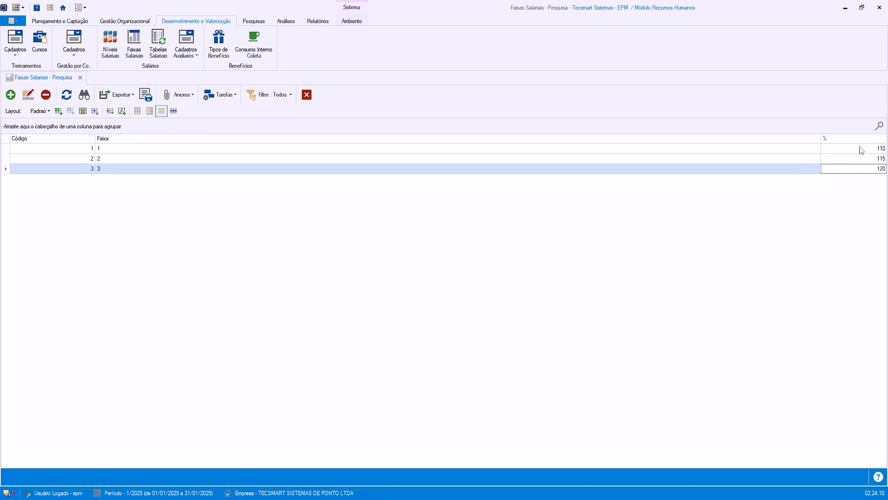
{"action": "left_click", "coordinate": [862, 149]}
{"action": "left_click", "coordinate": [862, 159]}
{"action": "left_click", "coordinate": [862, 170]}
{"action": "left_click", "coordinate": [879, 150]}
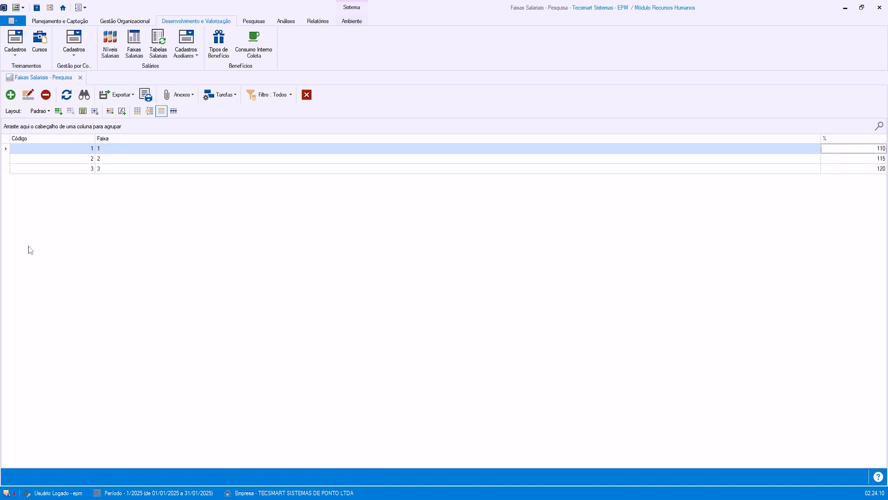
{"action": "left_click", "coordinate": [81, 77]}
{"action": "left_click", "coordinate": [111, 43]}
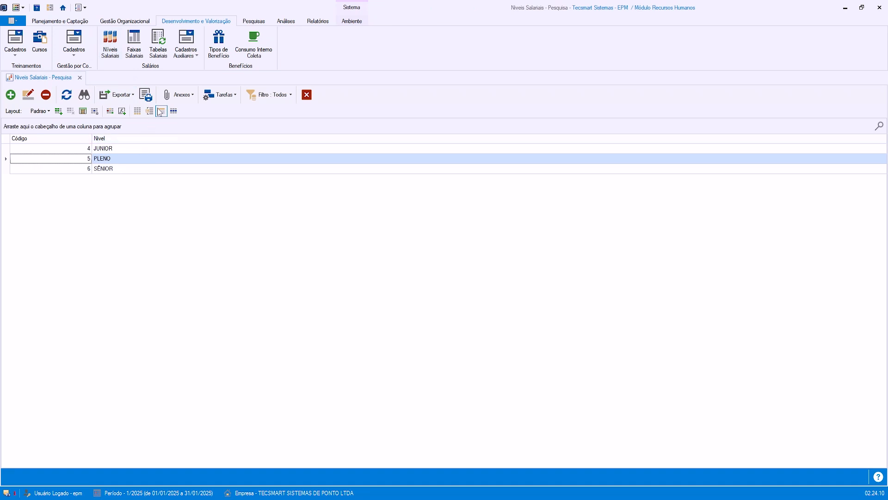
- Close the salary levels list, check the registered salary bands, and close the bands list
{"action": "left_click", "coordinate": [80, 78]}
{"action": "left_click", "coordinate": [135, 43]}
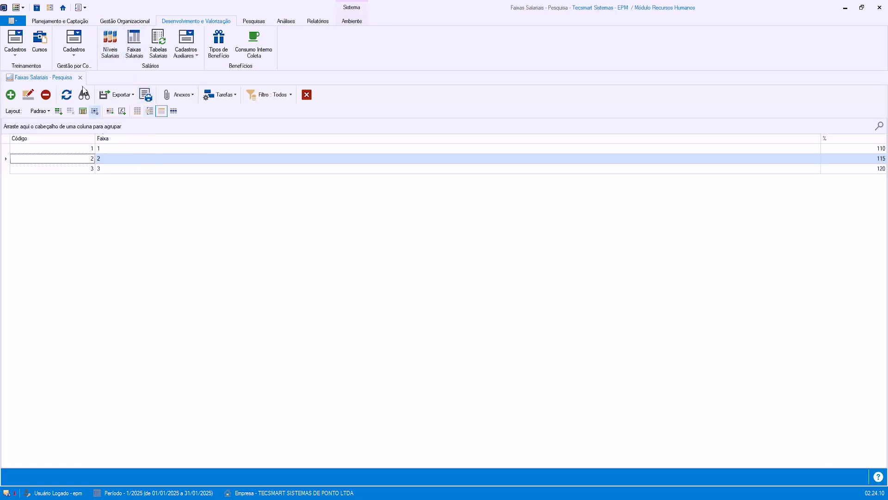
{"action": "left_click", "coordinate": [80, 78]}
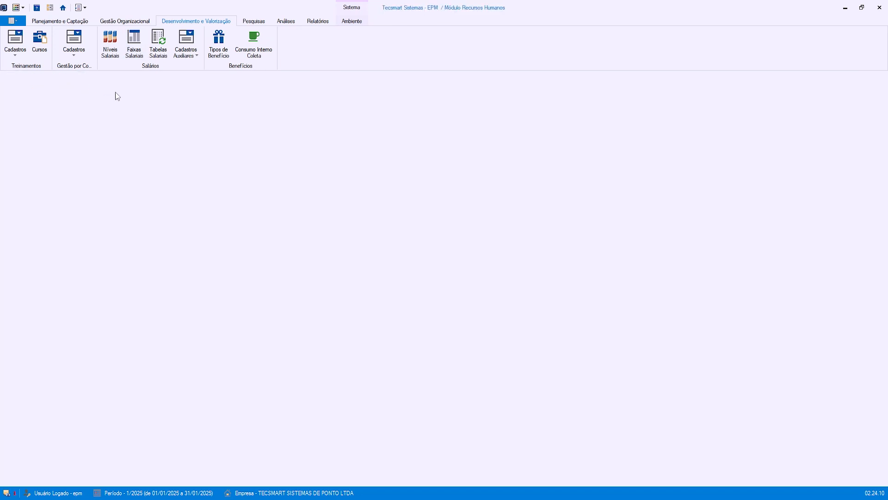
- Register a salary table named TABELA SALARIAL ANALISTA DE SUPORTE without observations and save it
{"action": "left_click", "coordinate": [155, 44]}
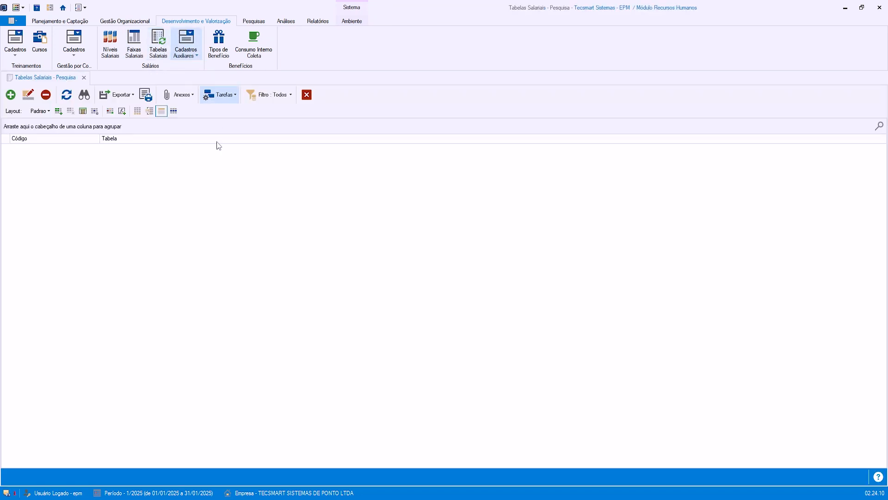
{"action": "left_click", "coordinate": [11, 98]}
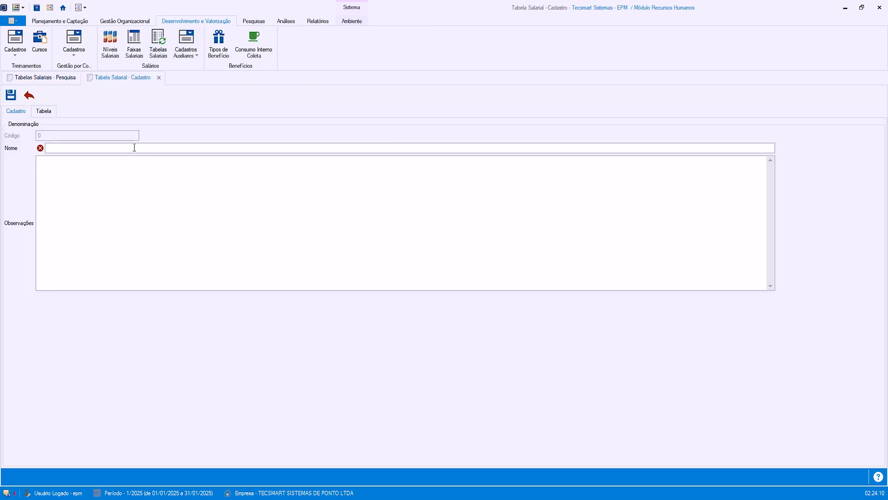
{"action": "left_click", "coordinate": [131, 148]}
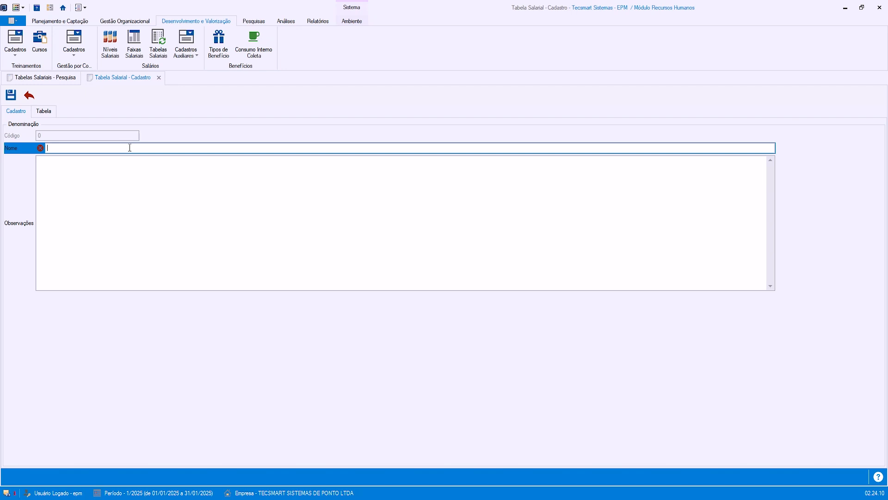
{"action": "type", "text": "TABELA SALARIAL ANALISTA DE SUPORTE"}
{"action": "left_click", "coordinate": [159, 198]}
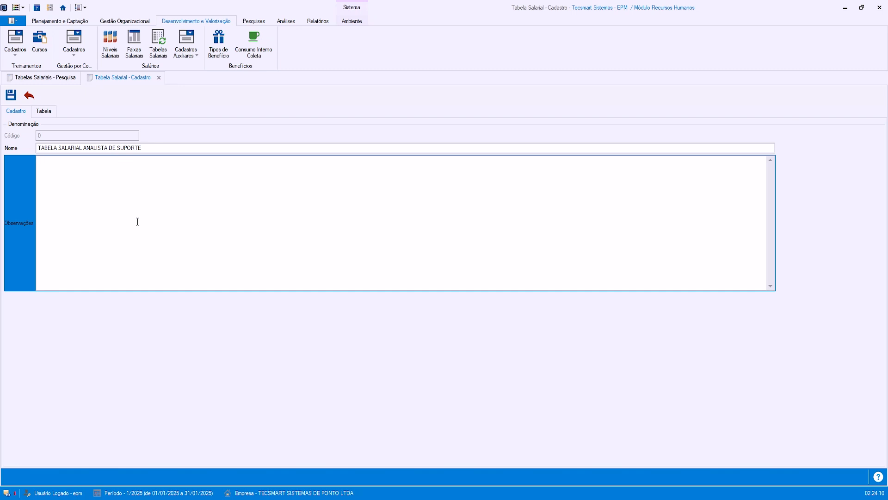
{"action": "left_click", "coordinate": [51, 111]}
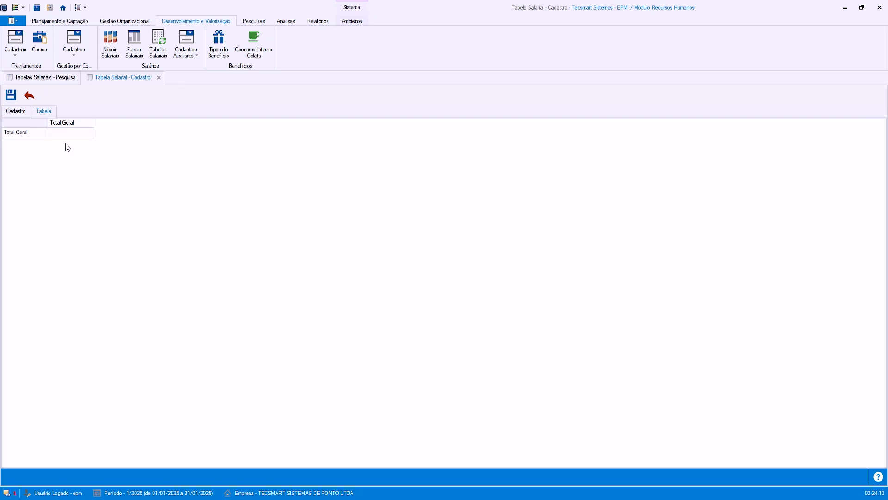
{"action": "left_click", "coordinate": [12, 96]}
- Open the support analyst salary table's record, inspect its level and band grid, and return to the list
{"action": "left_click", "coordinate": [136, 149]}
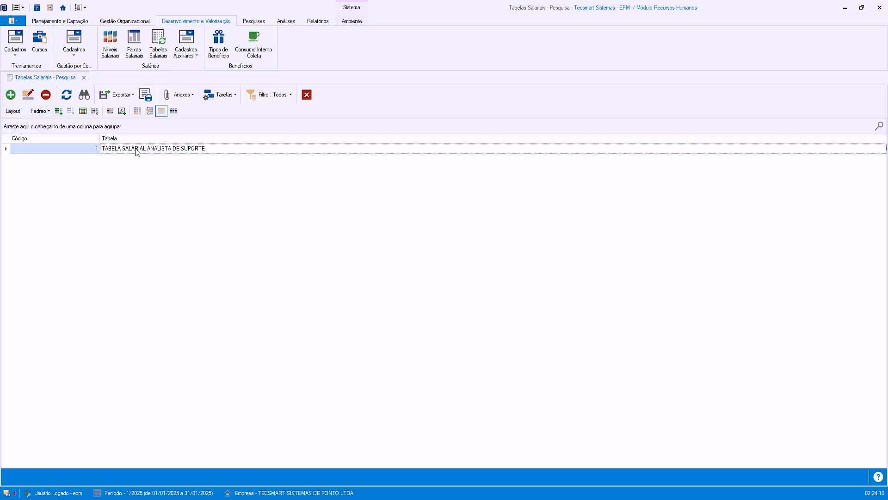
{"action": "left_click", "coordinate": [28, 95]}
{"action": "left_click", "coordinate": [48, 111]}
{"action": "left_click", "coordinate": [26, 115]}
{"action": "left_click", "coordinate": [42, 114]}
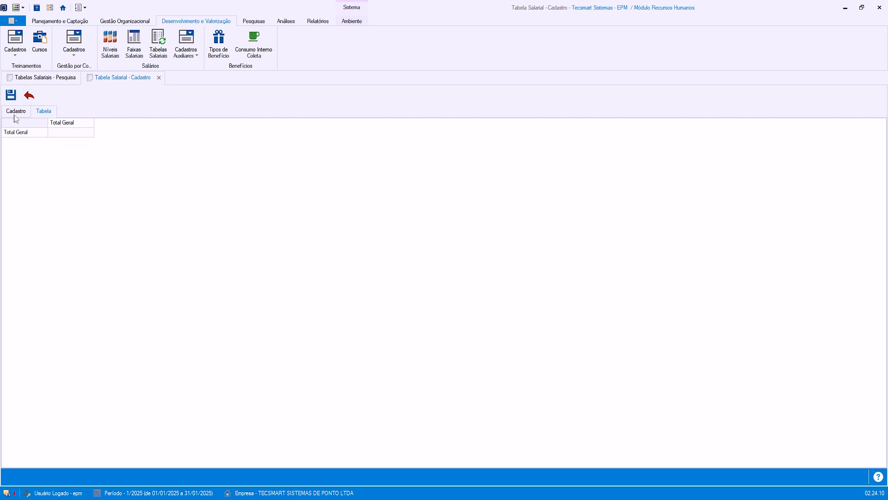
{"action": "left_click", "coordinate": [29, 95]}
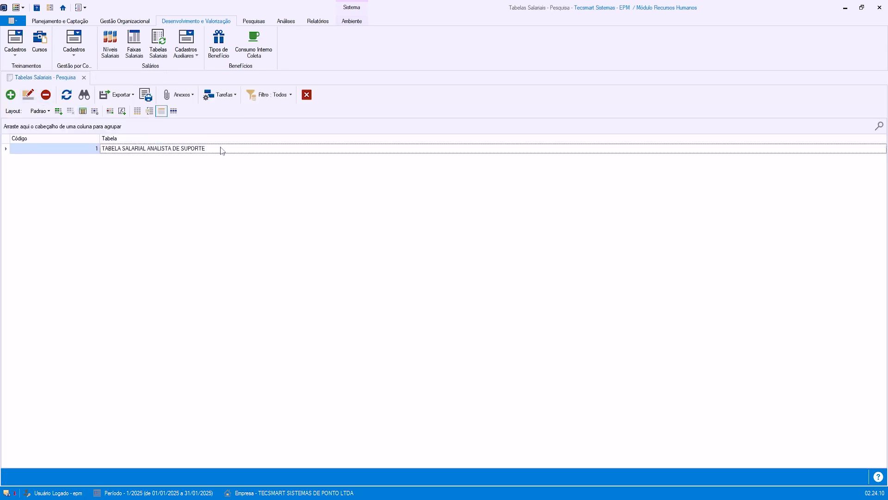
- Start the salary table generation wizard and include the levels JUNIOR, PLENO and SÊNIOR
{"action": "left_click", "coordinate": [226, 95]}
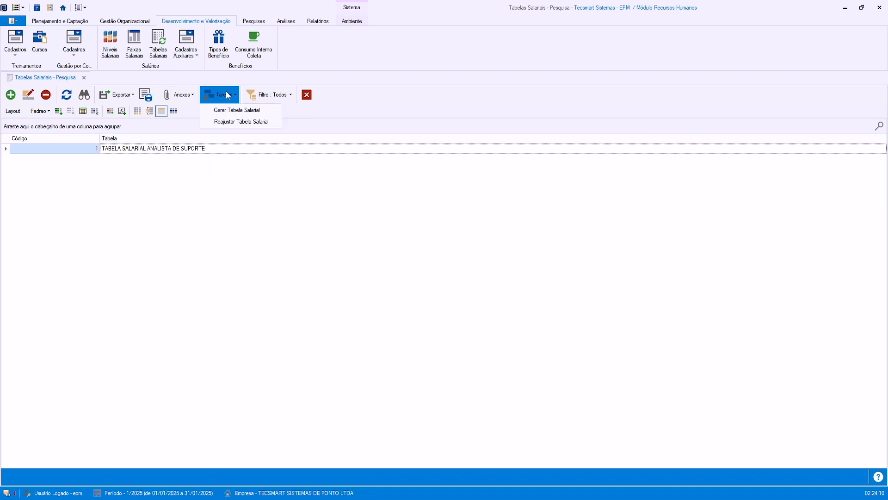
{"action": "left_click", "coordinate": [231, 108]}
{"action": "left_click_drag", "start_coordinate": [447, 145], "coordinate": [394, 160]}
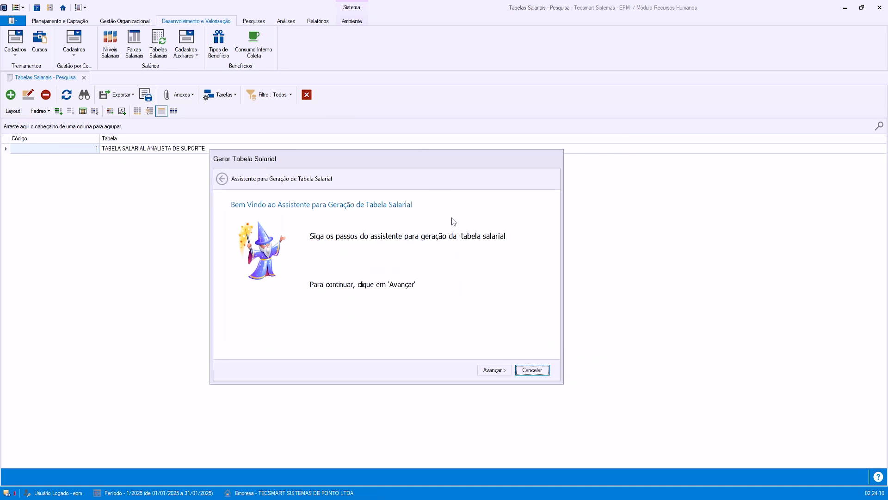
{"action": "left_click", "coordinate": [507, 370]}
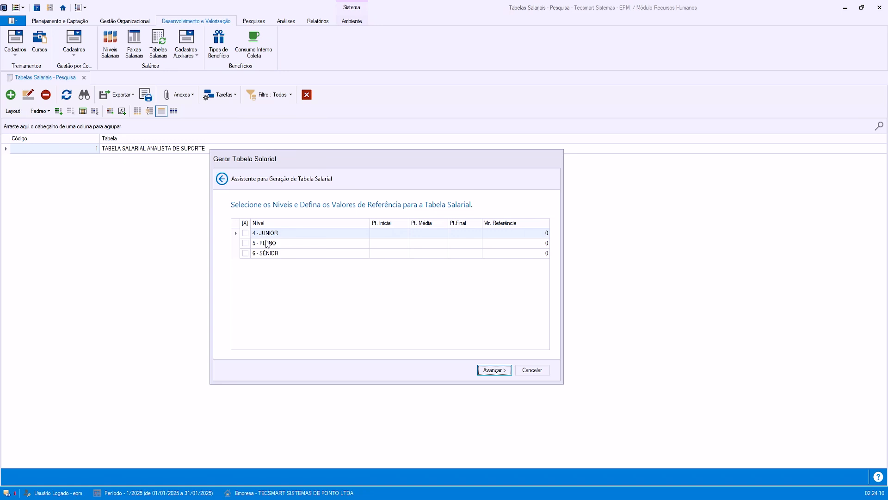
{"action": "left_click", "coordinate": [245, 232]}
{"action": "left_click", "coordinate": [246, 243]}
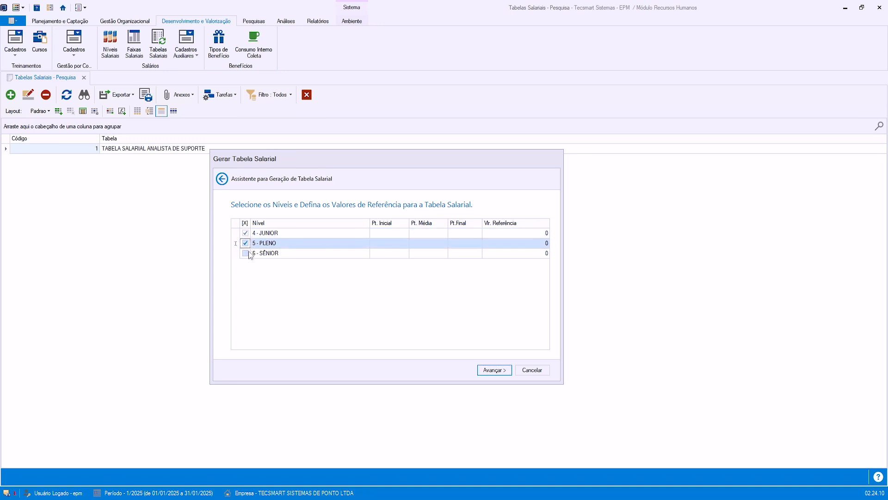
{"action": "left_click", "coordinate": [246, 253]}
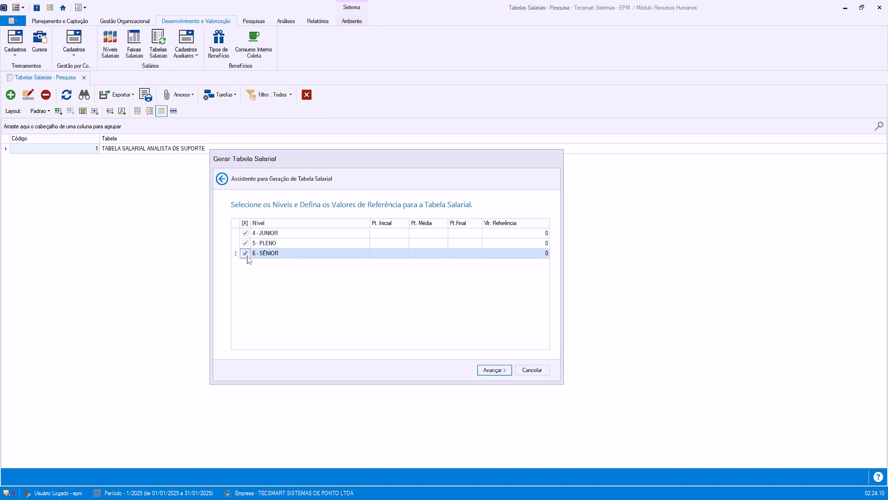
{"action": "left_click", "coordinate": [391, 234]}
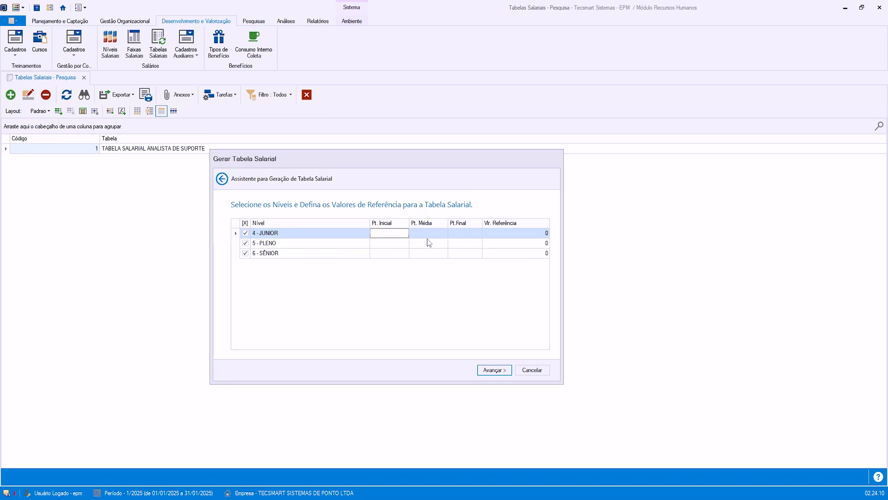
- Set the reference values to 1500 for JUNIOR, 2000 for PLENO and 3000 for SÊNIOR, and proceed to the band selection
{"action": "left_click", "coordinate": [504, 237]}
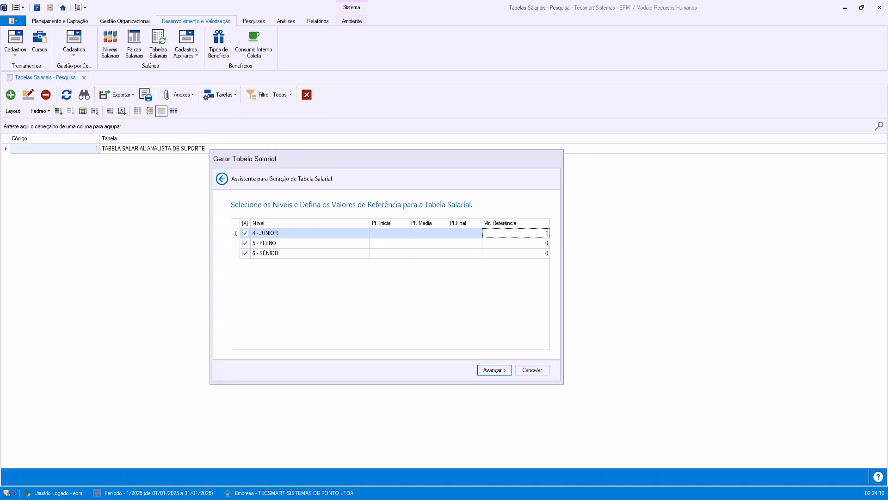
{"action": "type", "text": "00"}
{"action": "left_click", "coordinate": [537, 244]}
{"action": "left_click_drag", "start_coordinate": [535, 234], "coordinate": [552, 238]}
{"action": "left_click", "coordinate": [535, 242]}
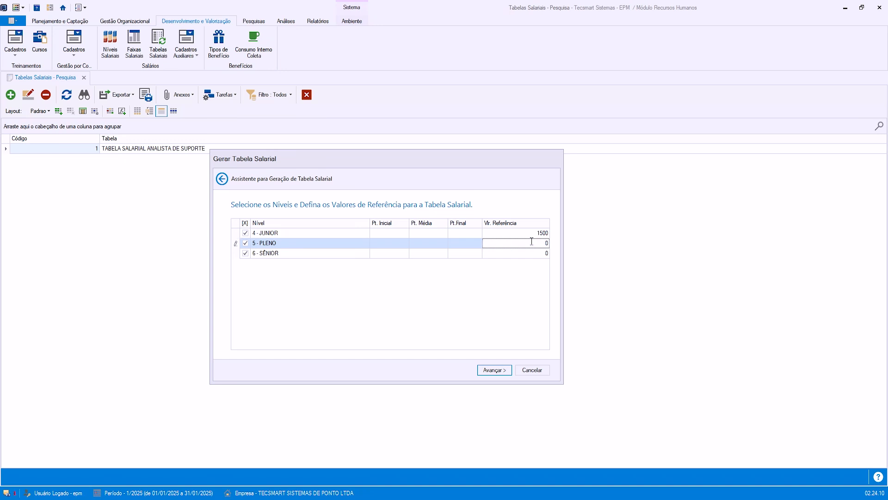
{"action": "type", "text": "2000"}
{"action": "left_click", "coordinate": [539, 253]}
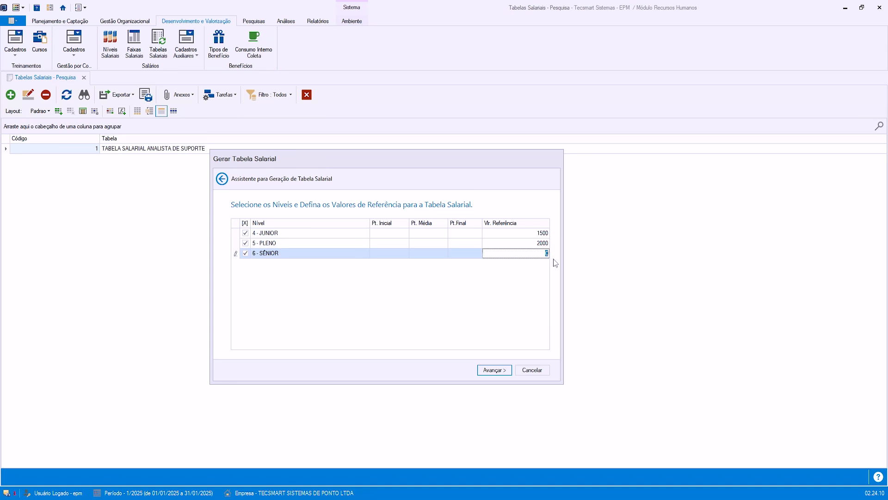
{"action": "type", "text": "3000"}
{"action": "left_click", "coordinate": [516, 233]}
{"action": "left_click_drag", "start_coordinate": [517, 233], "coordinate": [555, 237]}
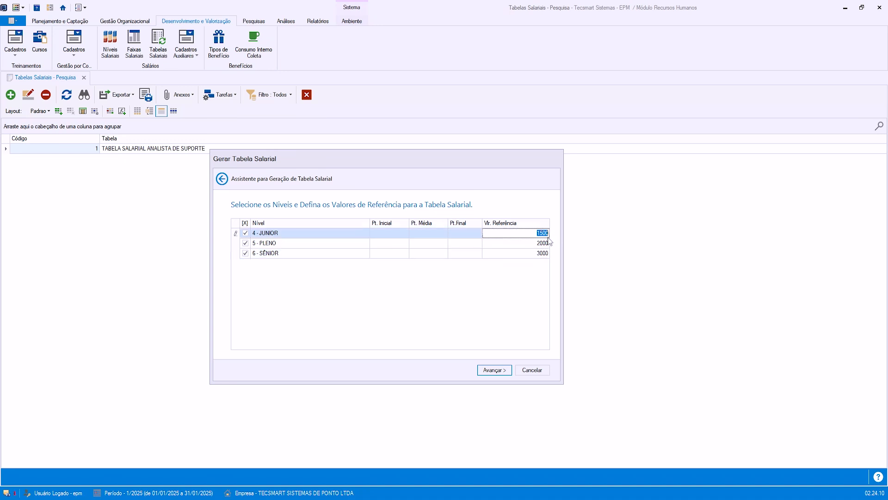
{"action": "left_click", "coordinate": [526, 243]}
{"action": "left_click", "coordinate": [531, 255]}
{"action": "left_click", "coordinate": [282, 234]}
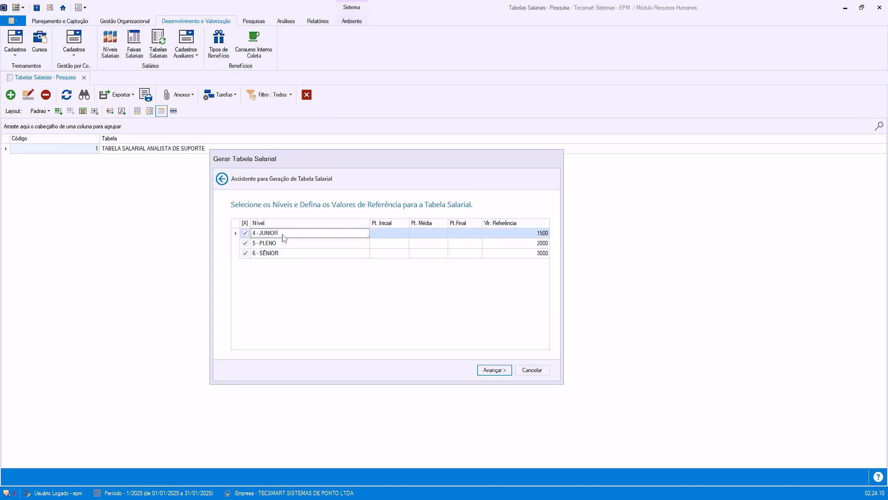
{"action": "left_click", "coordinate": [292, 243]}
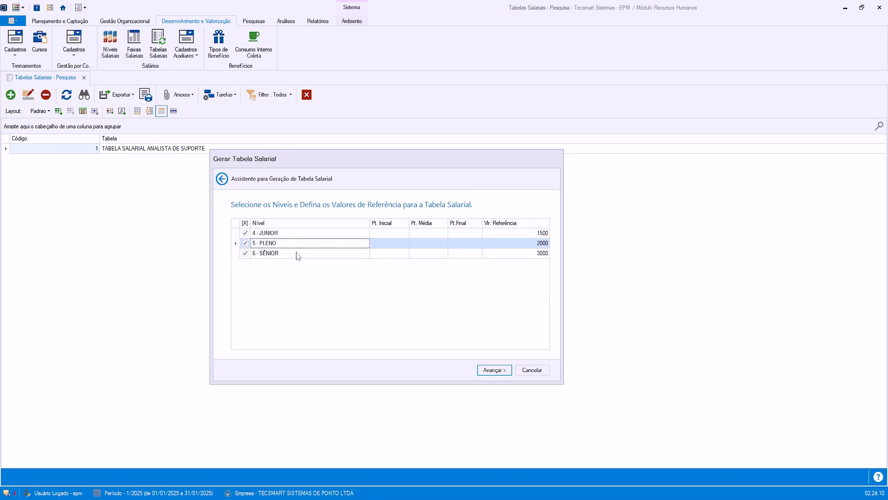
{"action": "left_click", "coordinate": [490, 369]}
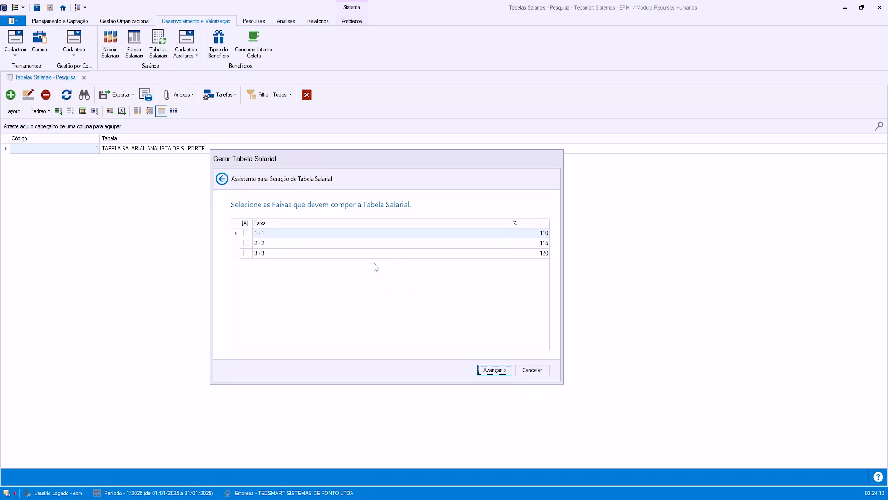
- Include salary bands 1, 2 and 3 and complete the table generation without adjusting the calculated values
{"action": "left_click", "coordinate": [246, 232]}
{"action": "left_click", "coordinate": [246, 243]}
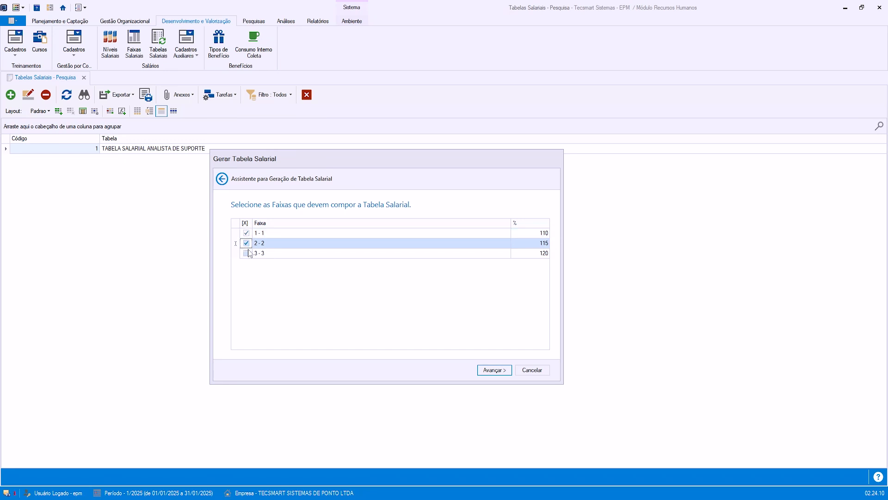
{"action": "left_click", "coordinate": [247, 253]}
{"action": "left_click", "coordinate": [323, 235]}
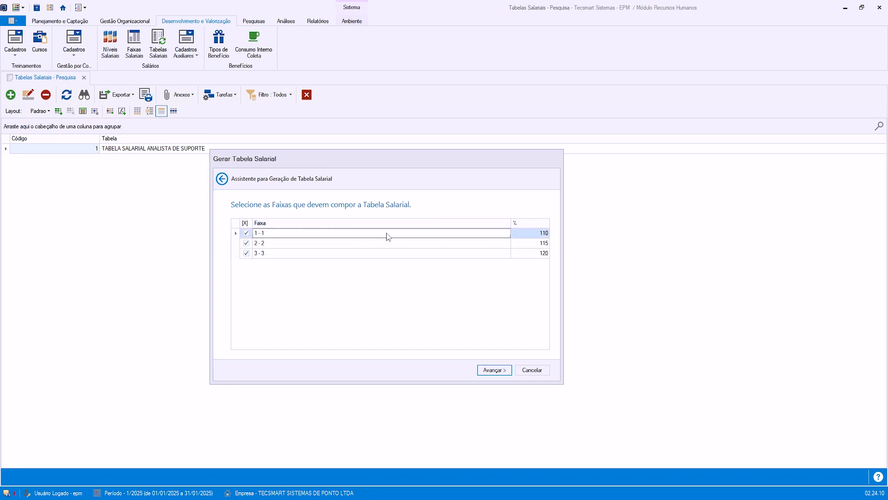
{"action": "left_click", "coordinate": [543, 253]}
{"action": "left_click", "coordinate": [542, 235]}
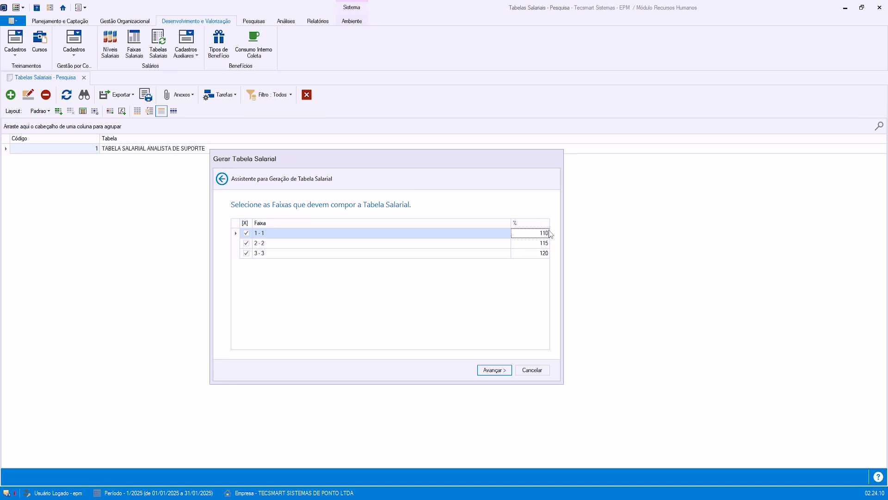
{"action": "left_click", "coordinate": [548, 254]}
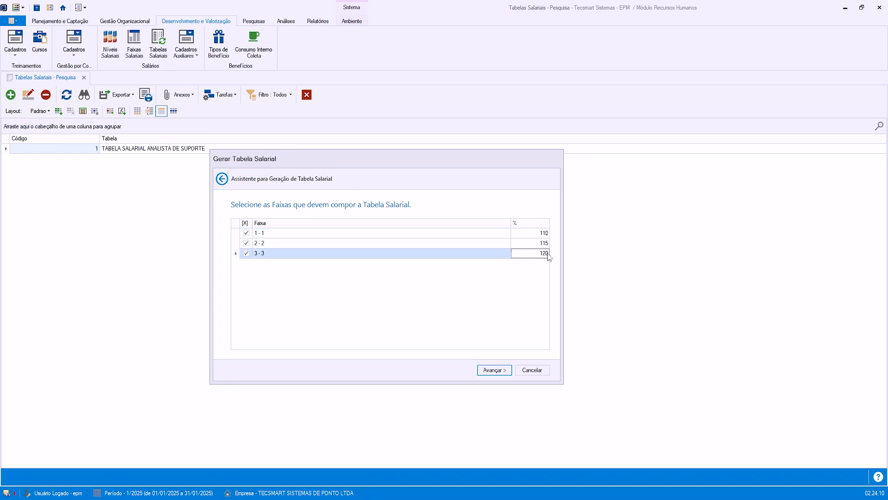
{"action": "left_click", "coordinate": [548, 234]}
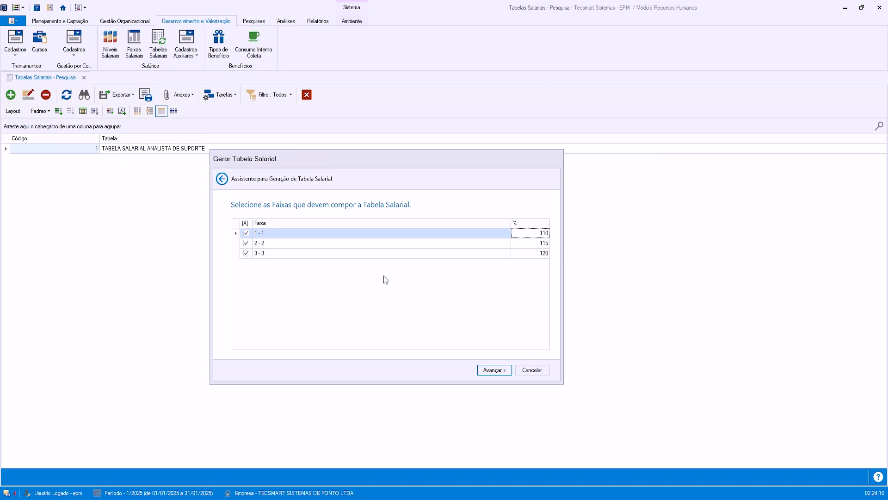
{"action": "left_click", "coordinate": [494, 371]}
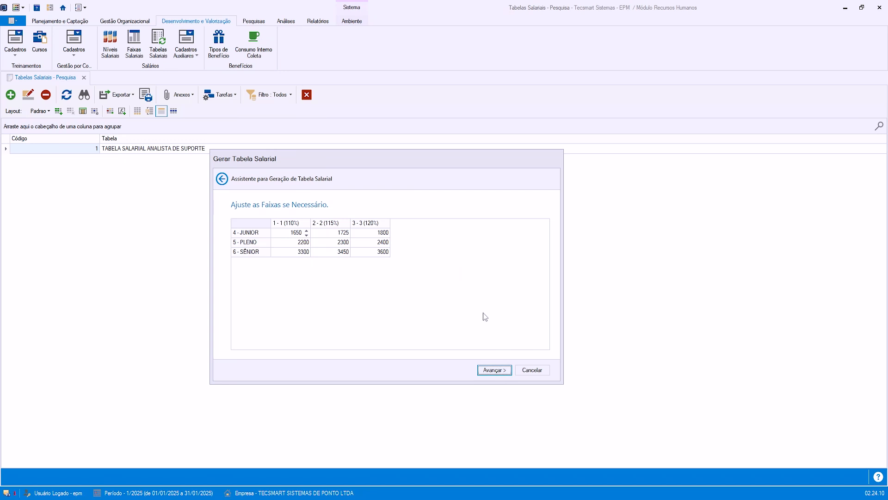
{"action": "left_click", "coordinate": [492, 371]}
{"action": "left_click", "coordinate": [492, 371]}
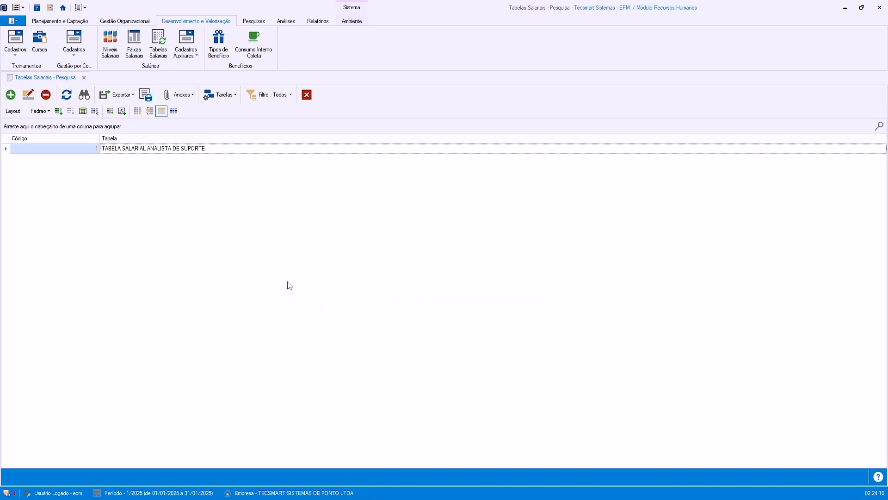
- Reopen the support analyst salary table's record and display its generated values by level and band
{"action": "left_click", "coordinate": [36, 102]}
{"action": "left_click", "coordinate": [46, 112]}
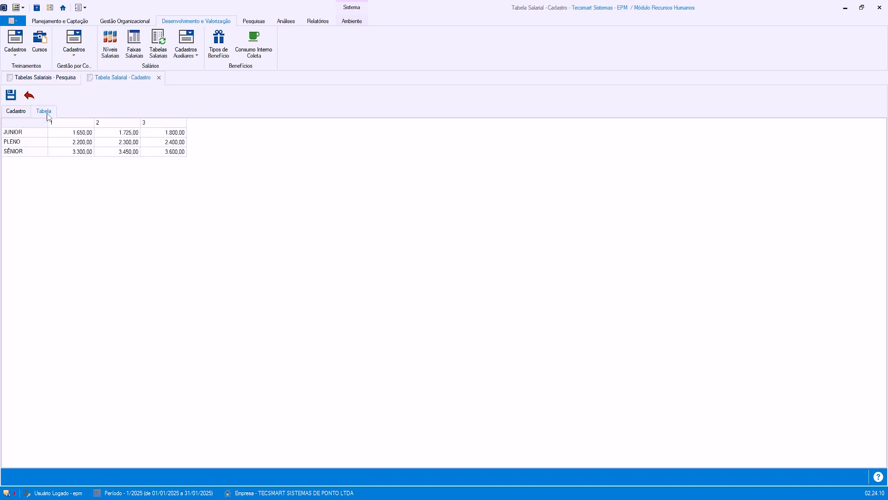
{"action": "left_click", "coordinate": [29, 95]}
{"action": "left_click", "coordinate": [28, 95]}
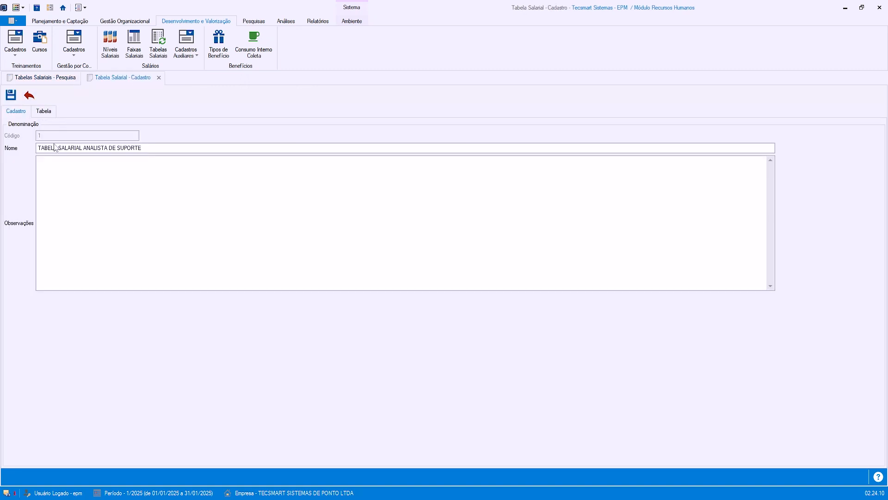
{"action": "left_click", "coordinate": [47, 111]}
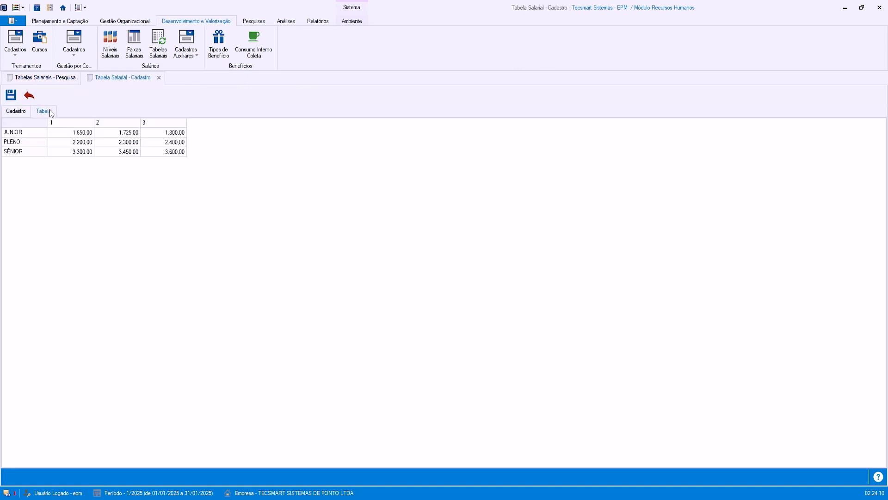
- Examine the generated JUNIOR and PLENO salaries across the bands of the salary table
{"action": "left_click", "coordinate": [90, 142]}
{"action": "left_click", "coordinate": [102, 142]}
{"action": "left_click", "coordinate": [80, 142]}
{"action": "left_click", "coordinate": [74, 134]}
{"action": "left_click", "coordinate": [77, 140]}
{"action": "left_click", "coordinate": [83, 130]}
{"action": "left_click", "coordinate": [121, 134]}
{"action": "left_click", "coordinate": [161, 135]}
{"action": "left_click", "coordinate": [76, 144]}
- Open the list of salary bands and check the percentage assigned to each of bands 1, 2 and 3
{"action": "left_click", "coordinate": [134, 42]}
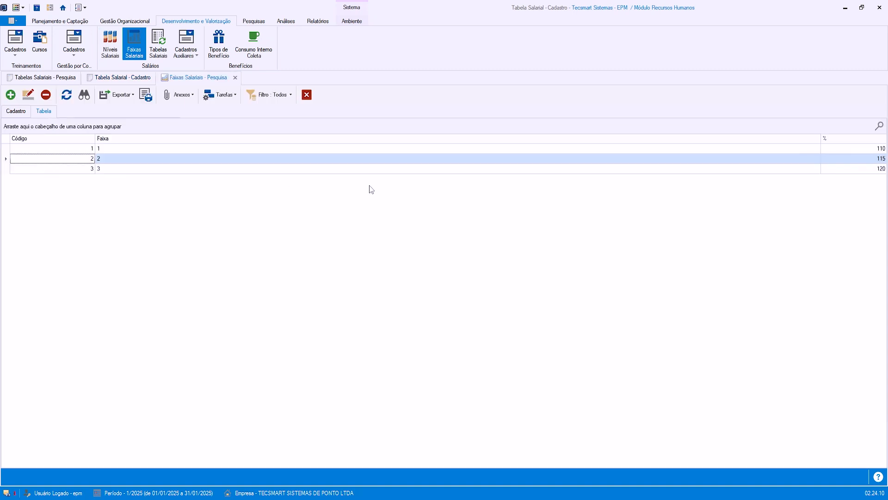
{"action": "left_click", "coordinate": [874, 160]}
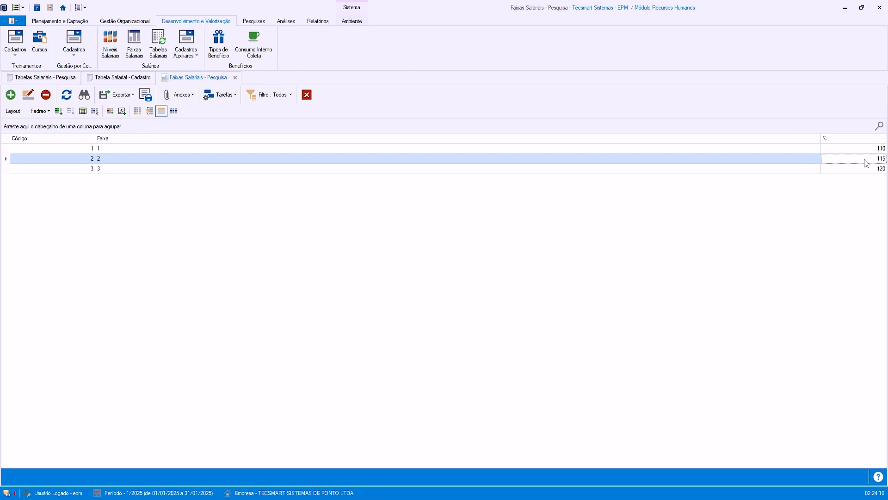
{"action": "left_click", "coordinate": [867, 169]}
{"action": "left_click", "coordinate": [873, 152]}
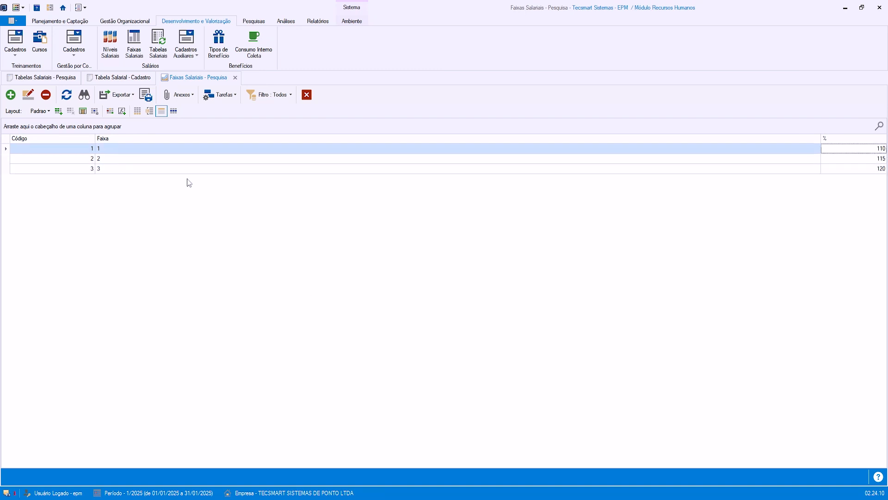
- Compare the PLENO salaries in the support analyst table with the percentages registered for the salary bands
{"action": "left_click", "coordinate": [124, 79]}
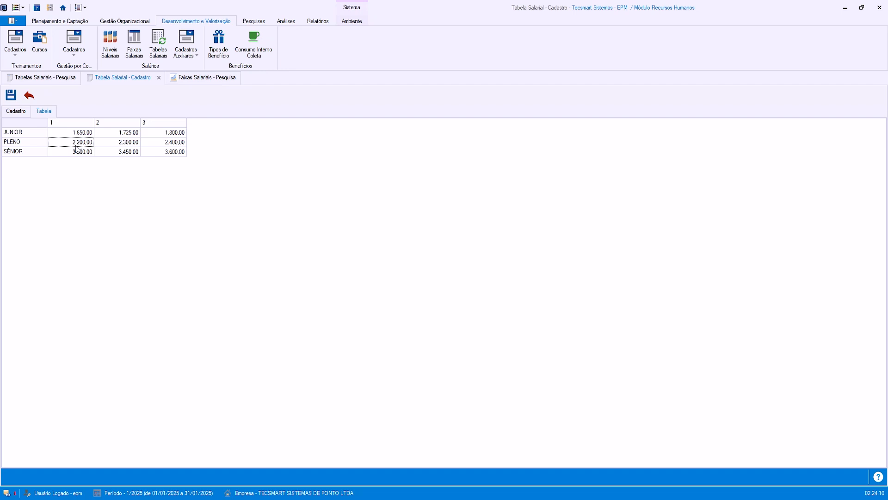
{"action": "left_click", "coordinate": [198, 78]}
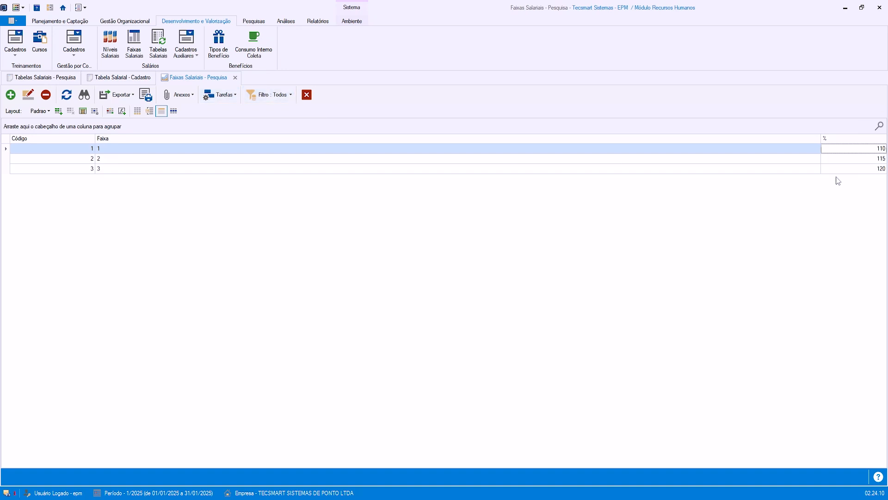
{"action": "left_click", "coordinate": [141, 78]}
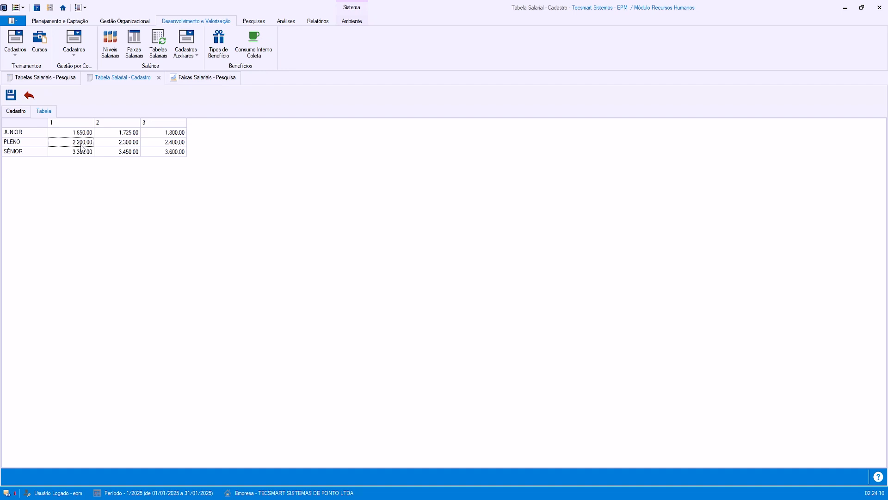
{"action": "left_click", "coordinate": [118, 145]}
{"action": "left_click", "coordinate": [168, 144]}
{"action": "left_click", "coordinate": [186, 79]}
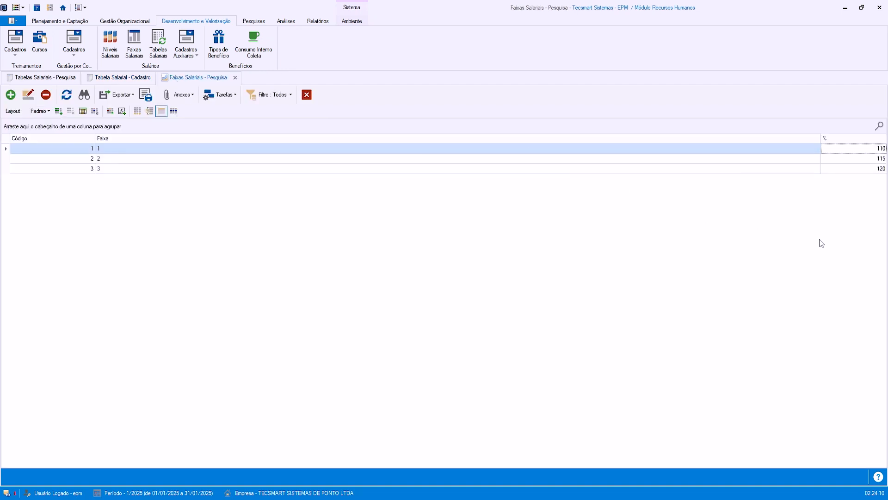
{"action": "left_click", "coordinate": [876, 169]}
{"action": "left_click", "coordinate": [139, 77]}
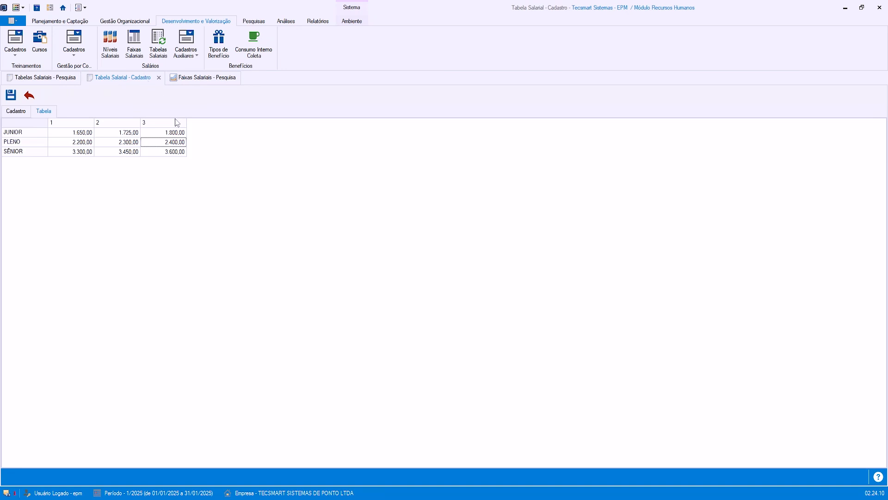
- Review the SÊNIOR and JUNIOR cells across the bands and save the support analyst salary table record
{"action": "left_click", "coordinate": [78, 155]}
{"action": "key", "text": "Right"}
{"action": "key", "text": "Right"}
{"action": "key", "text": "Up"}
{"action": "key", "text": "Up"}
{"action": "left_click", "coordinate": [11, 95]}
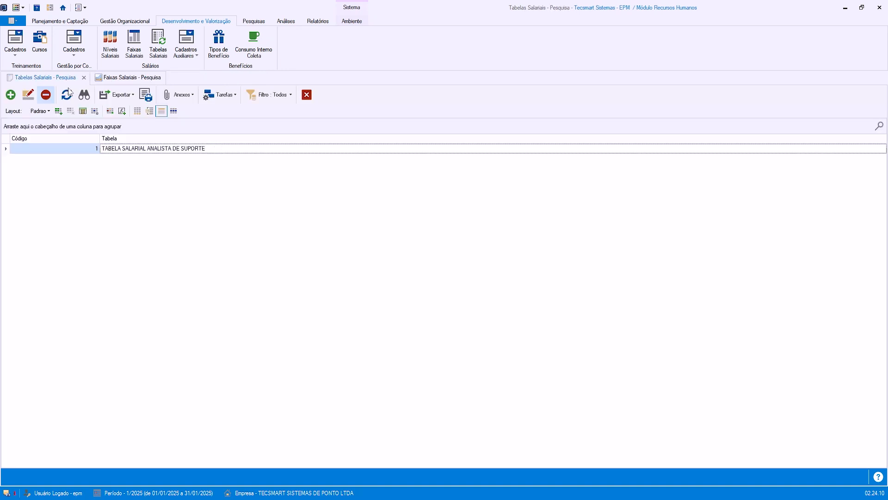
- Close the salary bands list and the duplicate salary tables search, keeping only one salary tables list open
{"action": "left_click", "coordinate": [138, 77]}
{"action": "left_click", "coordinate": [163, 78]}
{"action": "left_click", "coordinate": [158, 51]}
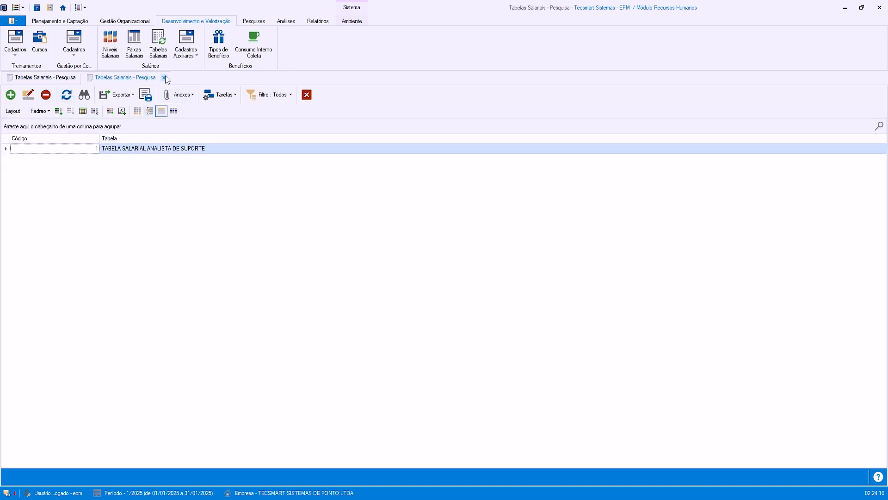
{"action": "left_click", "coordinate": [165, 77]}
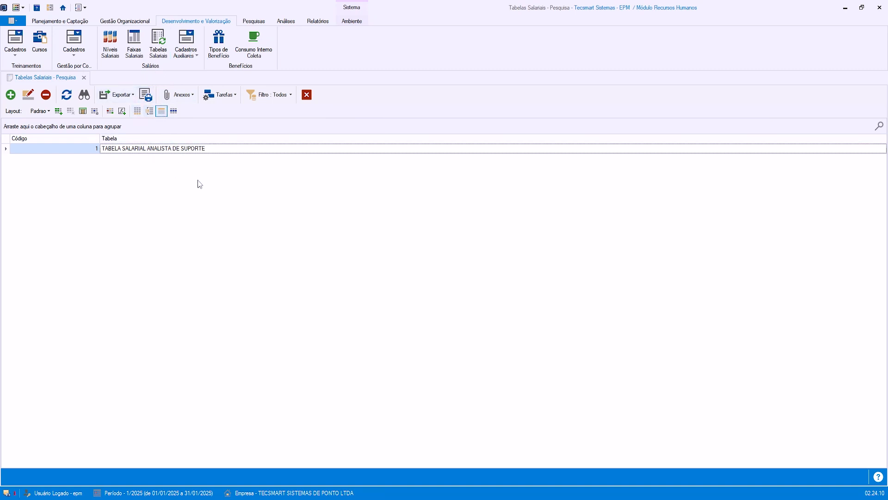
- Try readjustment percentages of 150 and 115 for the support analyst salary table, leaving the readjustment without applying it
{"action": "left_click", "coordinate": [216, 97]}
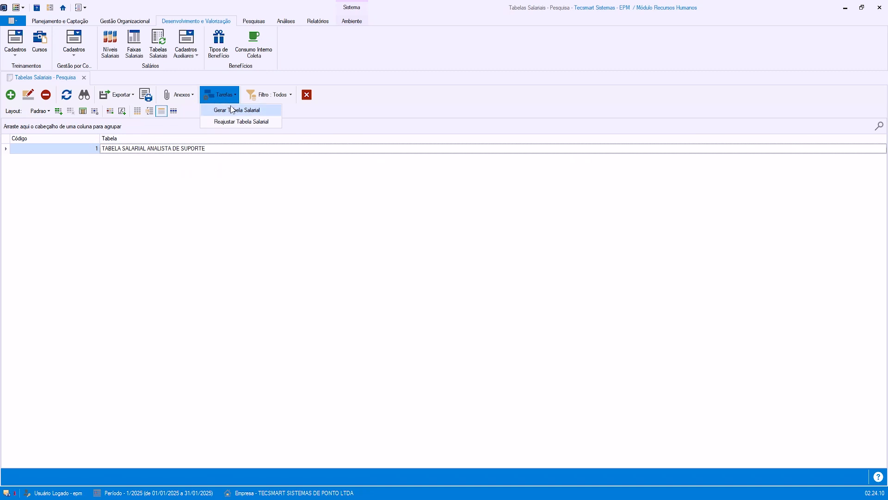
{"action": "left_click", "coordinate": [236, 121]}
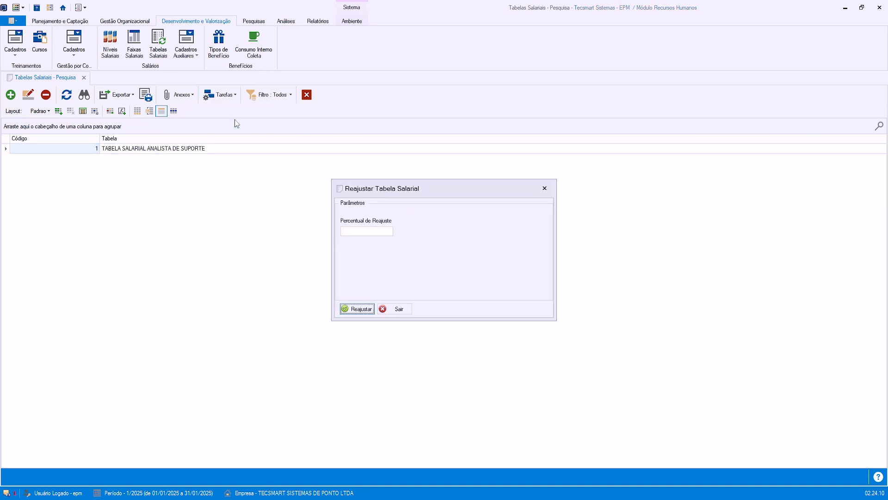
{"action": "left_click", "coordinate": [380, 231]}
{"action": "type", "text": "150"}
{"action": "key", "text": "BackSpace"}
{"action": "key", "text": "BackSpace"}
{"action": "key", "text": "BackSpace"}
{"action": "type", "text": "115"}
{"action": "key", "text": "BackSpace"}
{"action": "key", "text": "BackSpace"}
{"action": "key", "text": "BackSpace"}
{"action": "left_click", "coordinate": [398, 309]}
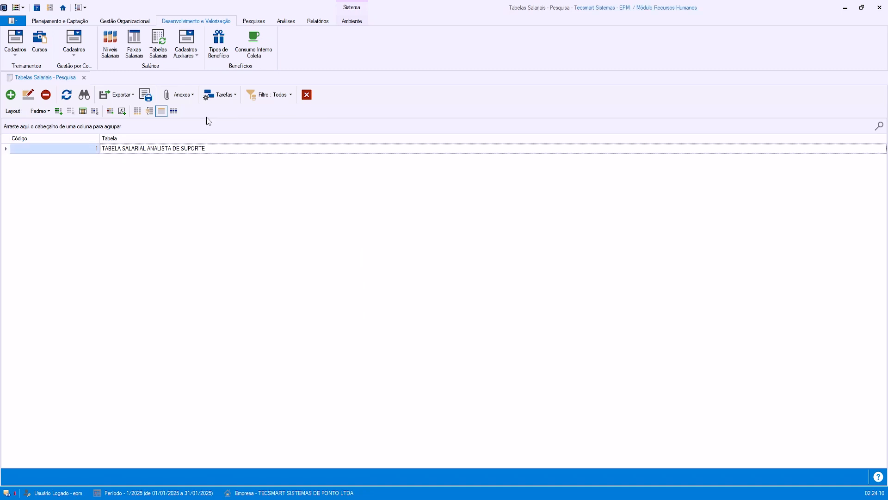
- Reopen the support analyst salary table to inspect its values by level and band, and close it and the salary tables list without saving
{"action": "left_click", "coordinate": [28, 95]}
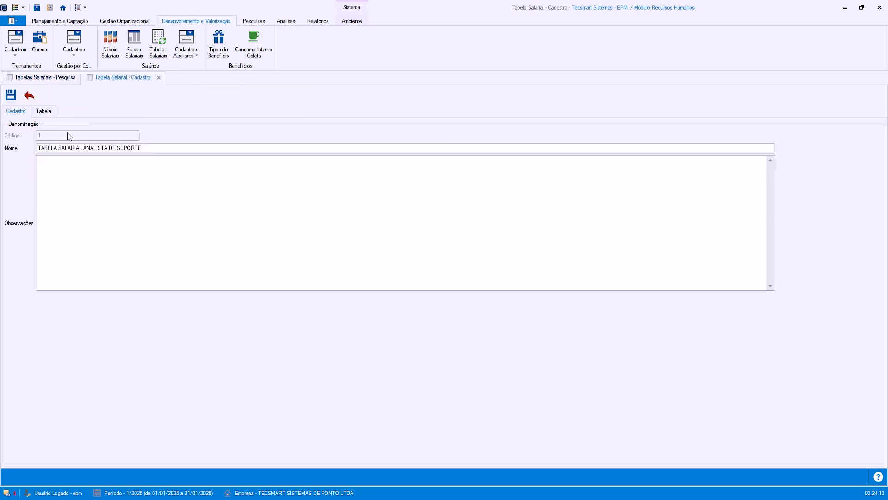
{"action": "left_click", "coordinate": [43, 111]}
{"action": "left_click", "coordinate": [146, 155]}
{"action": "left_click_drag", "start_coordinate": [170, 140], "coordinate": [156, 154]}
{"action": "left_click", "coordinate": [33, 94]}
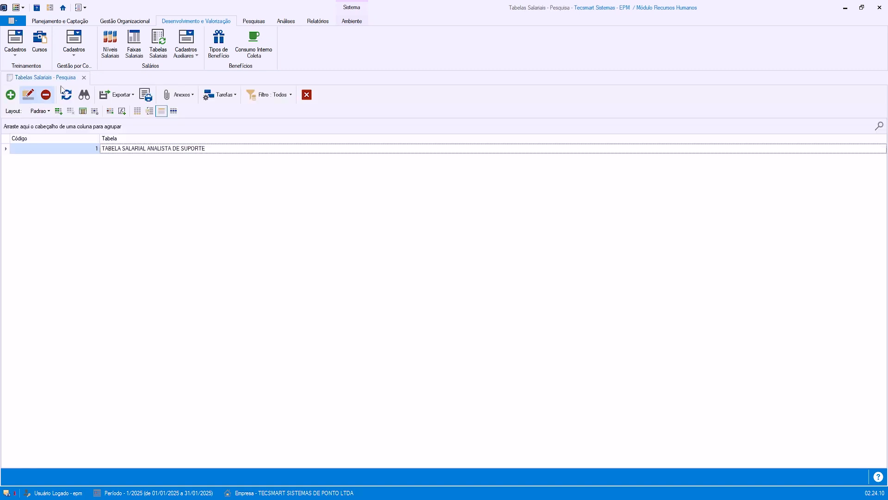
{"action": "left_click", "coordinate": [84, 77]}
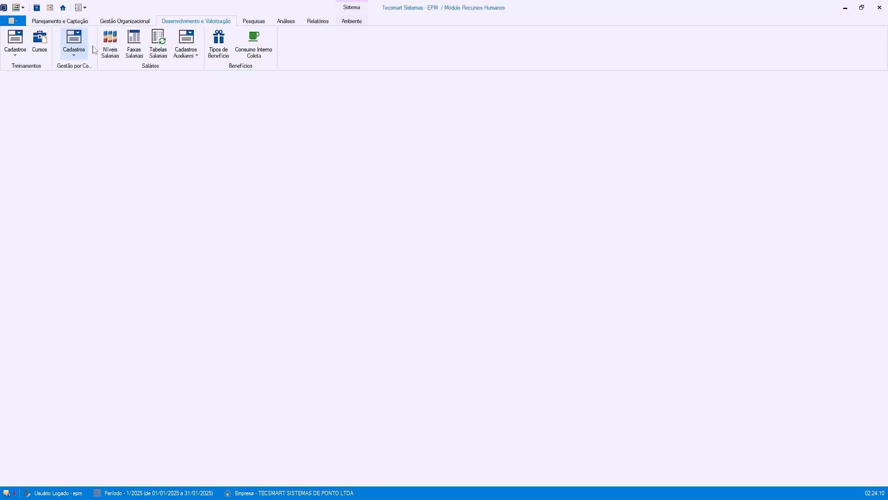